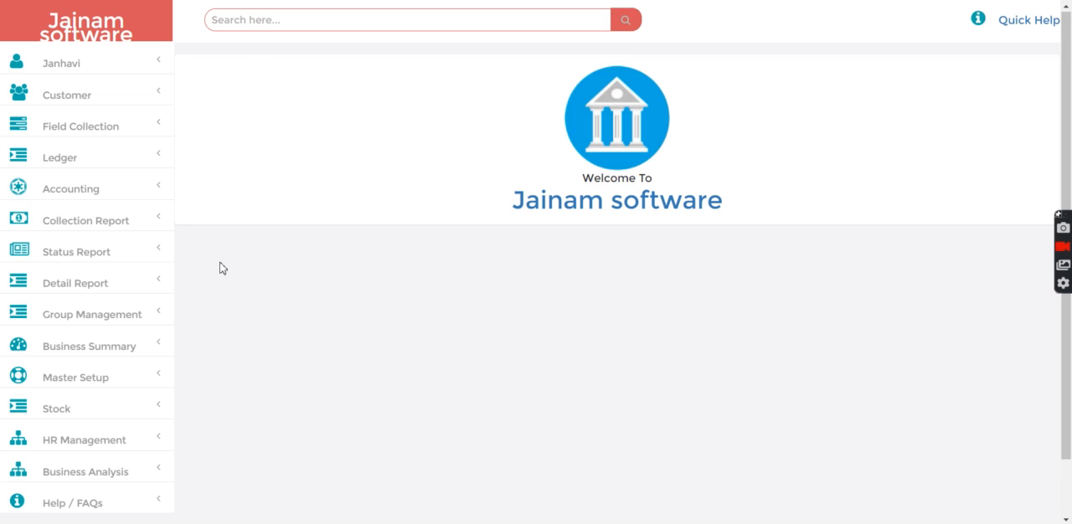
Open the master settings form and select the Gold Rate Per Gram entry in the customized setting list
left_click(85, 383)
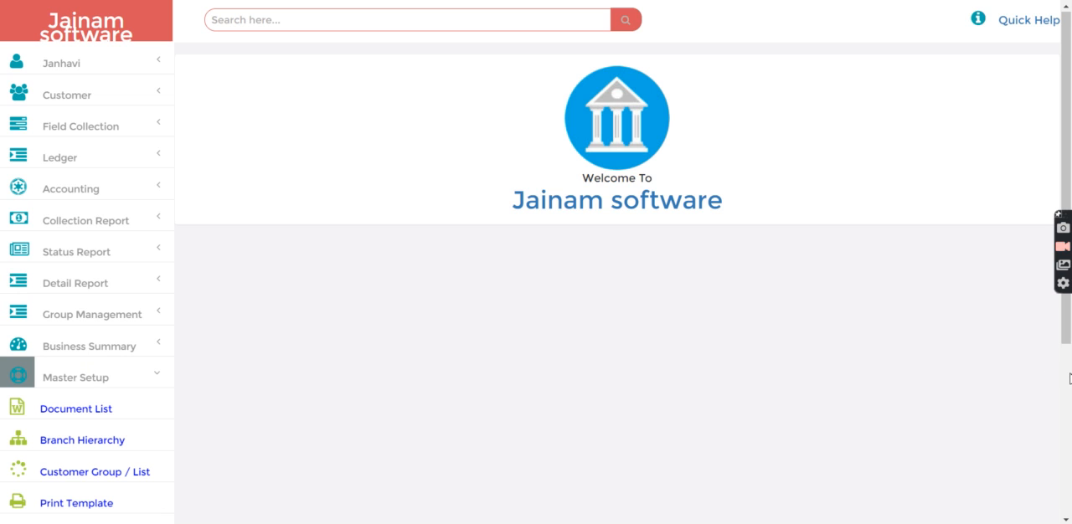
scroll(1070, 377, "down", 3)
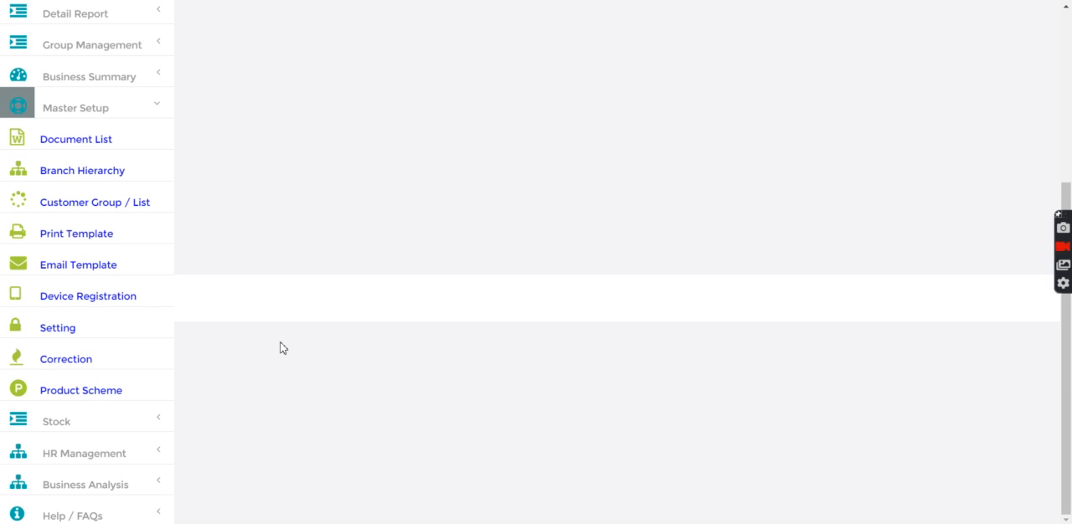
left_click(58, 327)
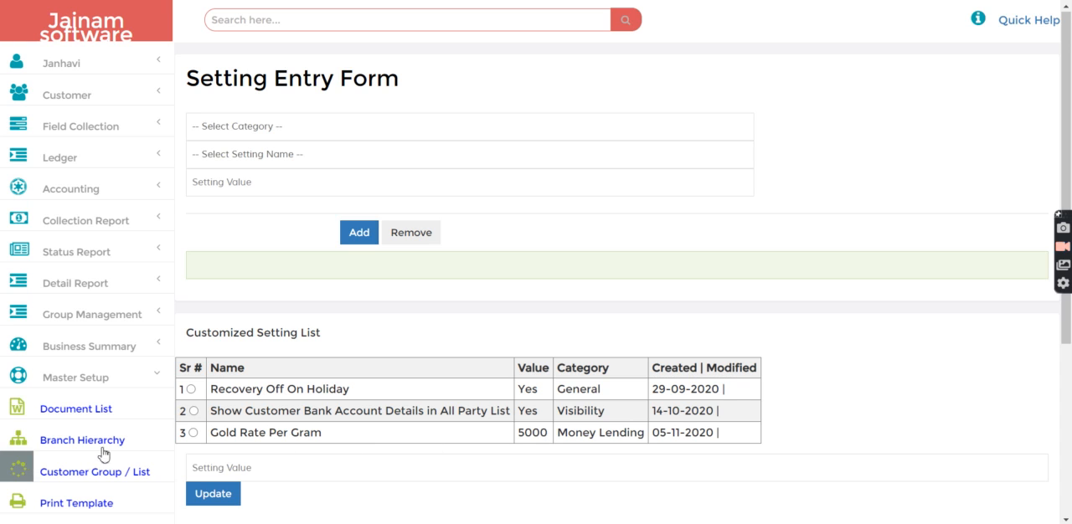
left_click(192, 435)
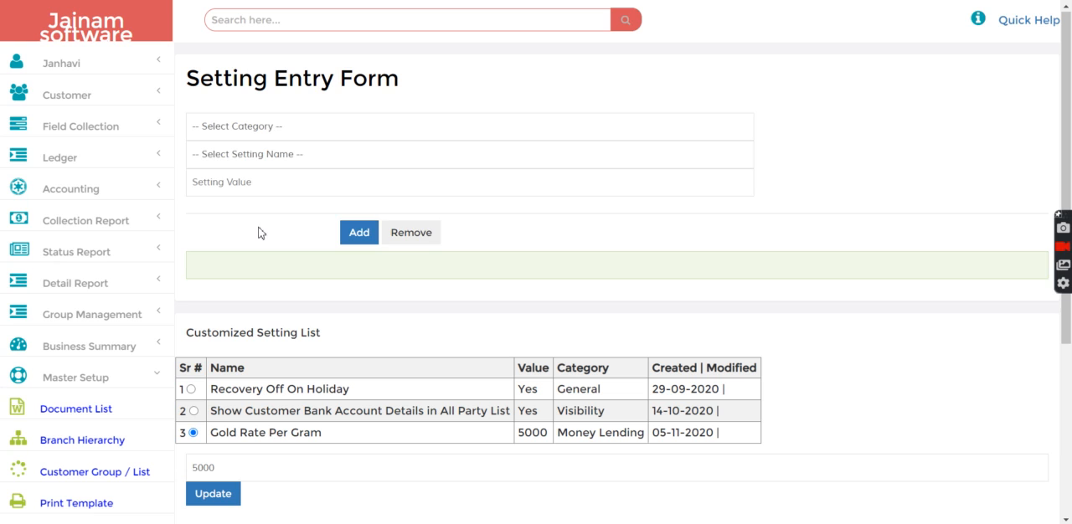
Choose the Money Lending category and the Gold Rate Per Gram setting in the setting entry form
left_click(278, 130)
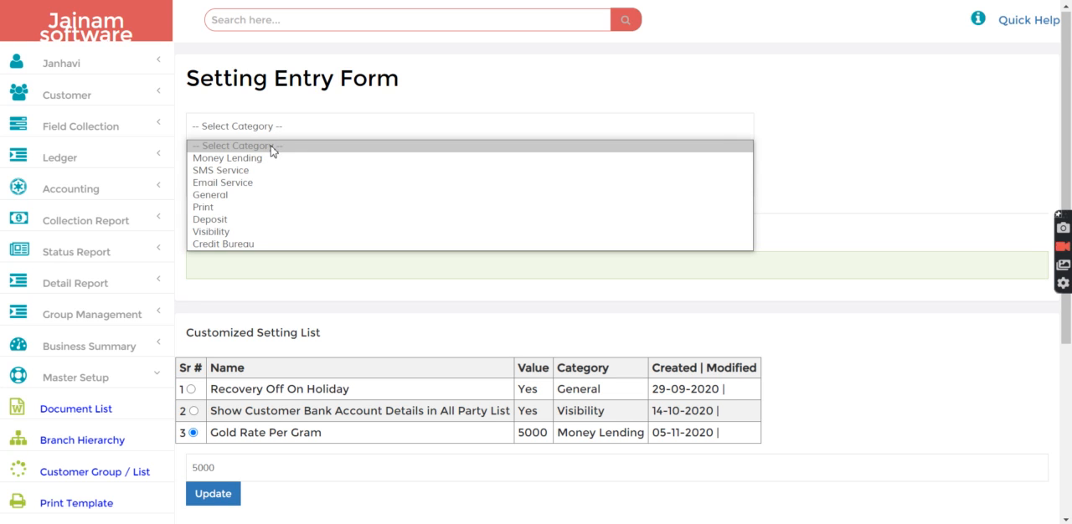
left_click(272, 157)
left_click(270, 155)
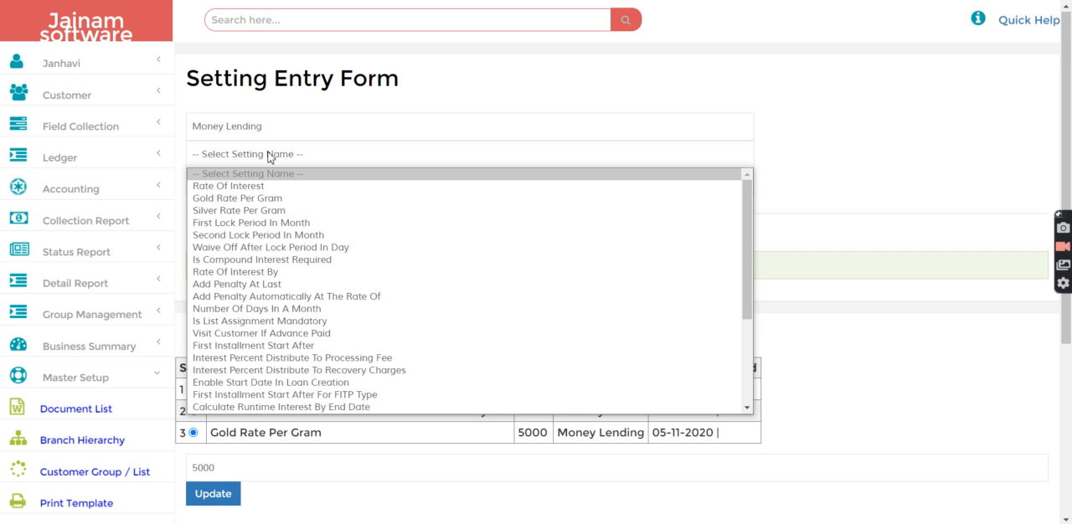
left_click(267, 199)
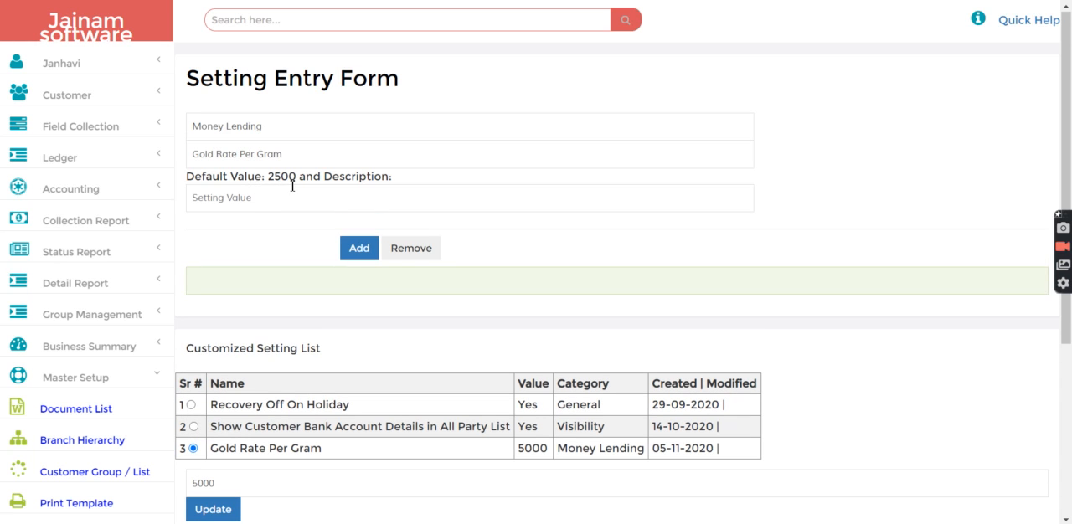
Open the stock master entry form to view the list of ornament types
left_click(101, 379)
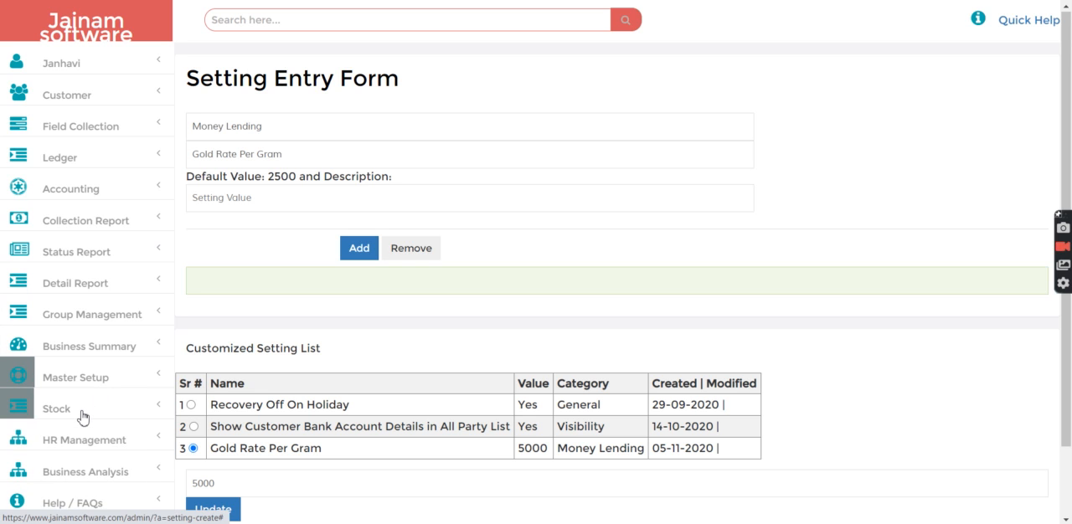
left_click(84, 415)
left_click(83, 445)
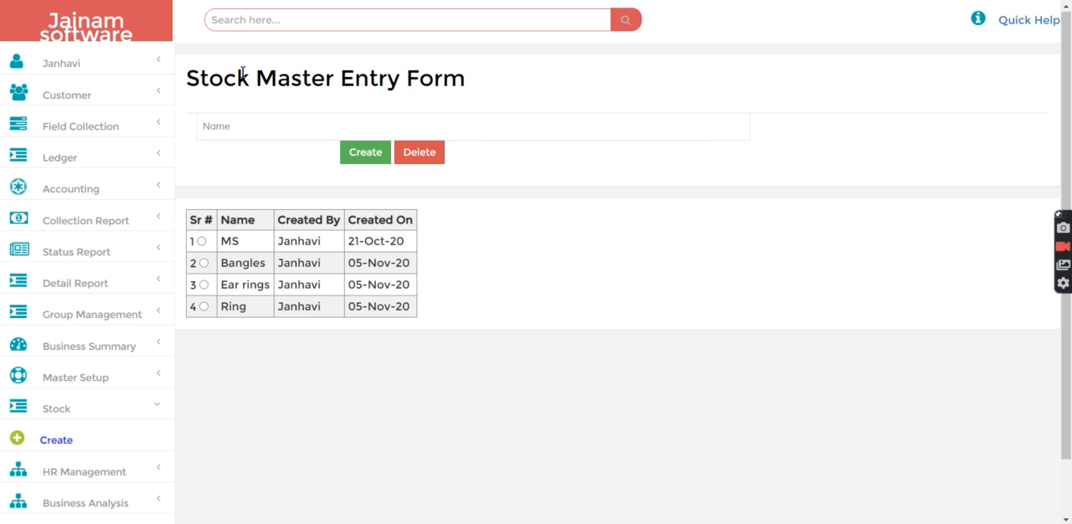
Search for the customer by first name and start a loan entry for them with the loan type Gold
left_click(260, 18)
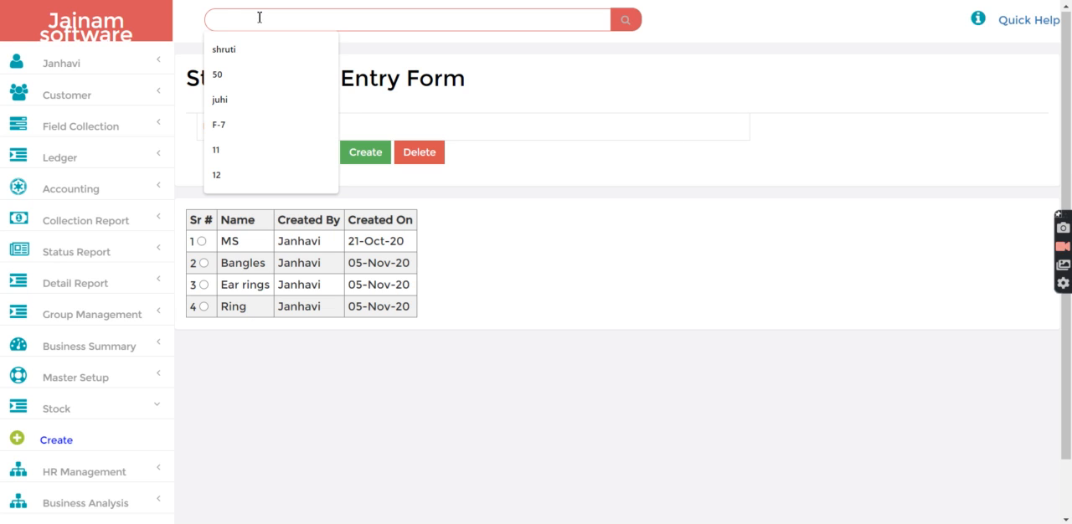
left_click(249, 56)
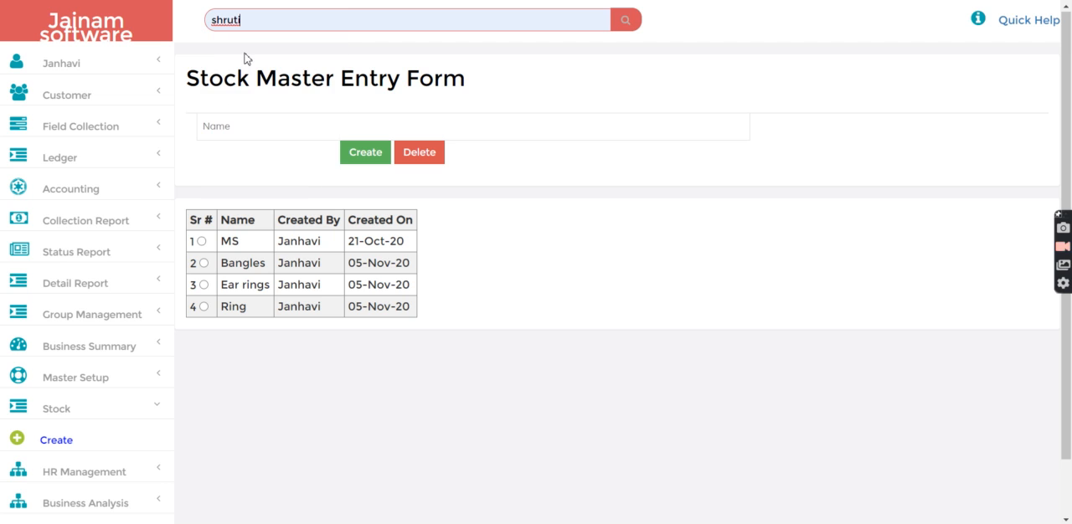
key("Return")
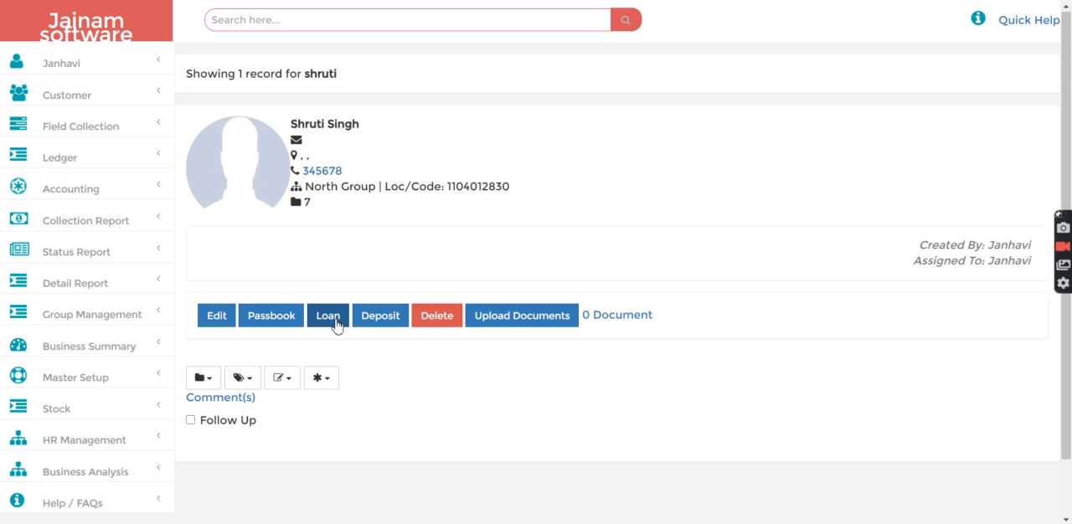
left_click(330, 321)
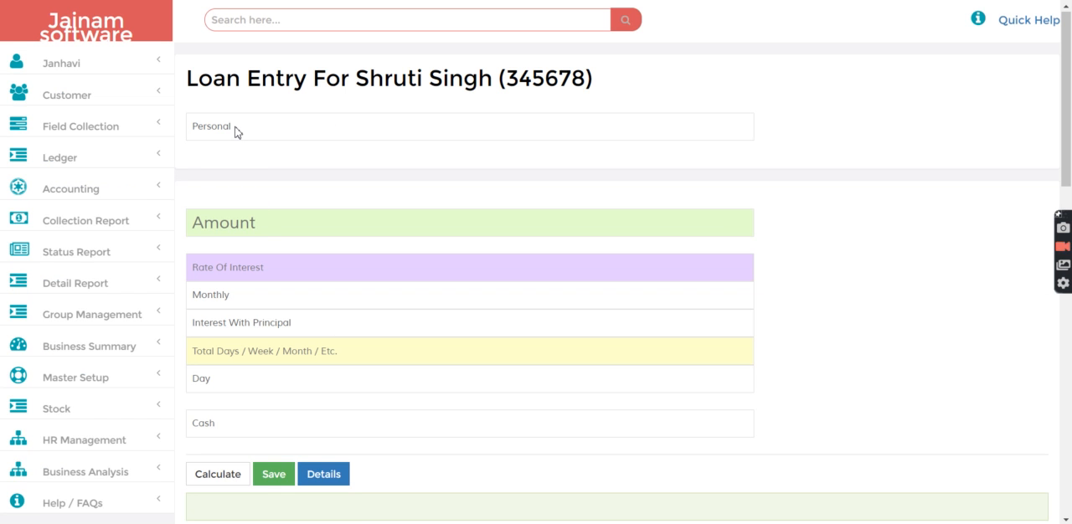
left_click(236, 132)
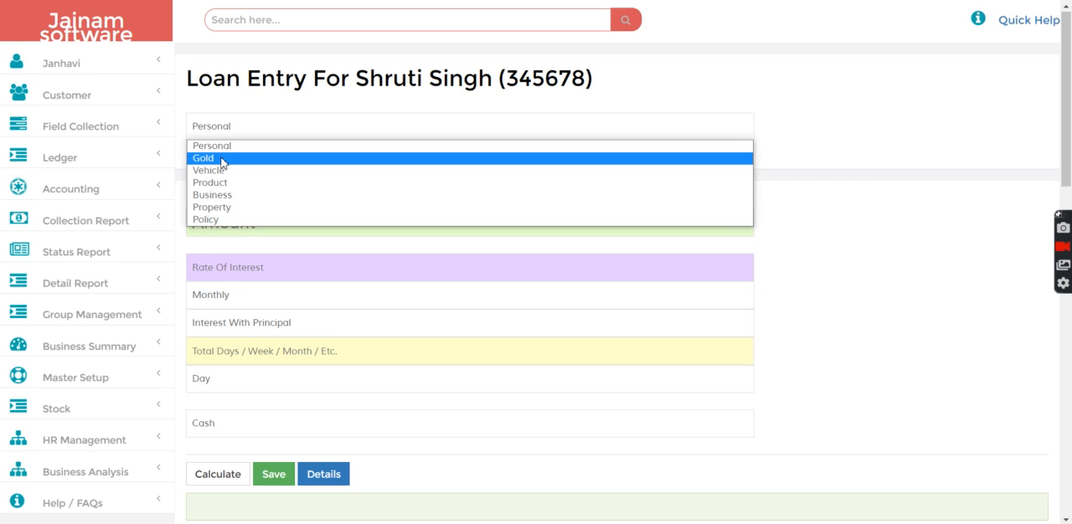
left_click(222, 163)
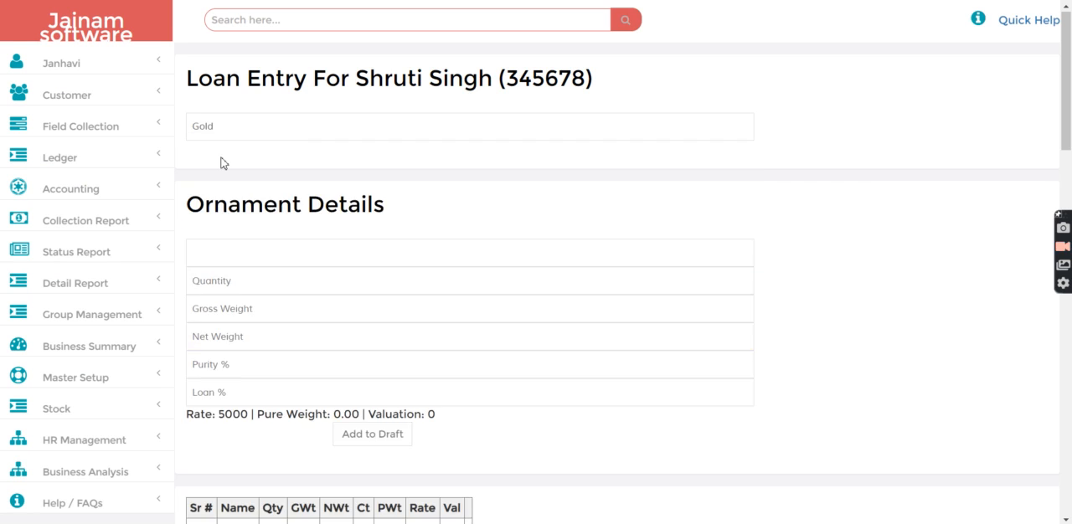
Enter the ornament as Ring with quantity 1, gross weight 5 and net weight 5
left_click(235, 247)
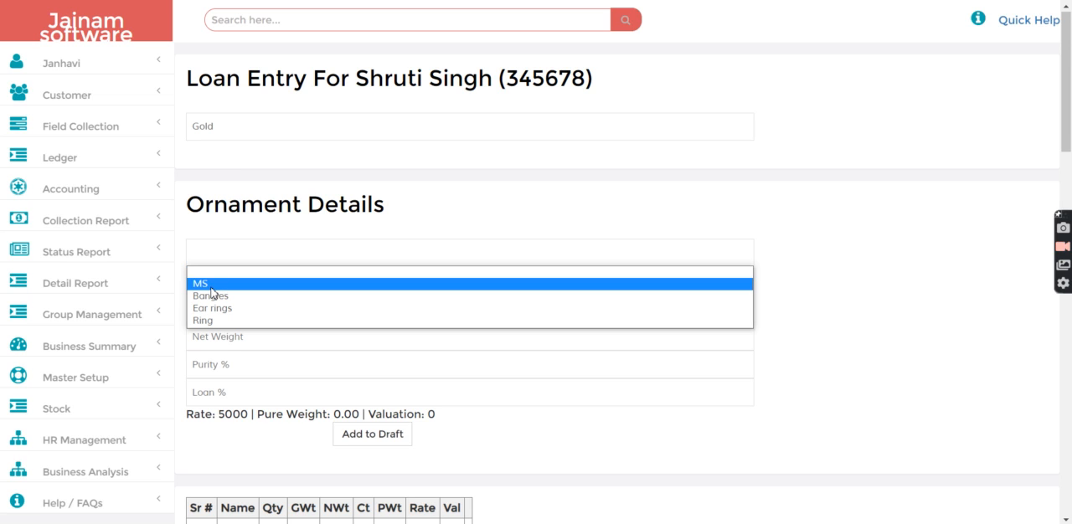
left_click(216, 321)
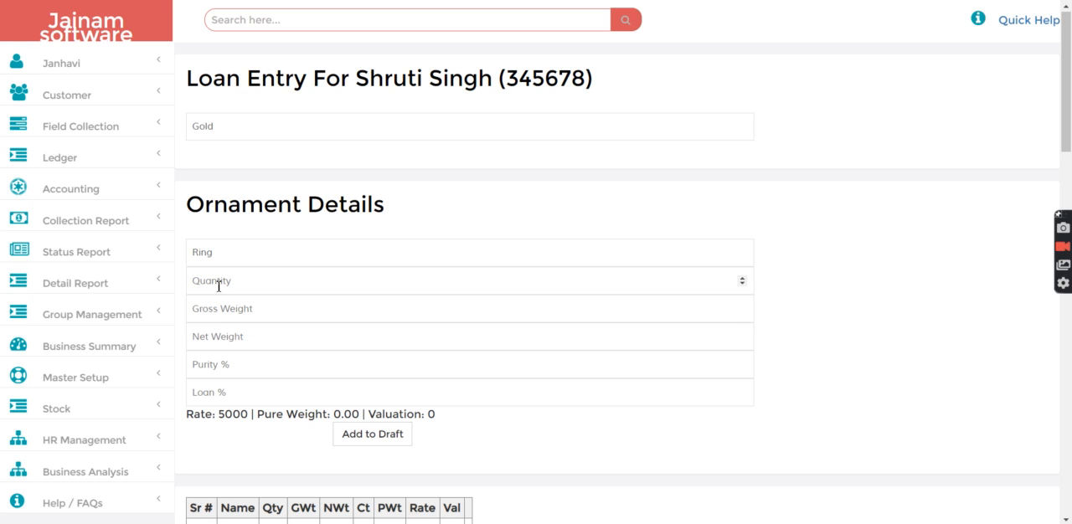
left_click(219, 287)
type("1")
left_click(229, 318)
type("5")
left_click(215, 341)
type("5")
Set the ring's purity to 97% and its loan percentage to 84.22
left_click(216, 366)
type("97")
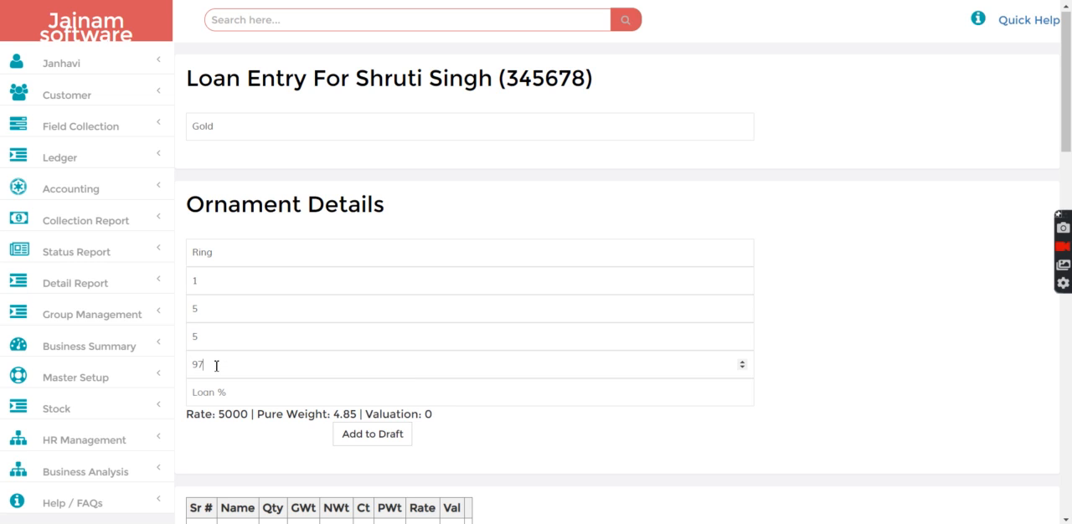
left_click(222, 392)
type("84.22")
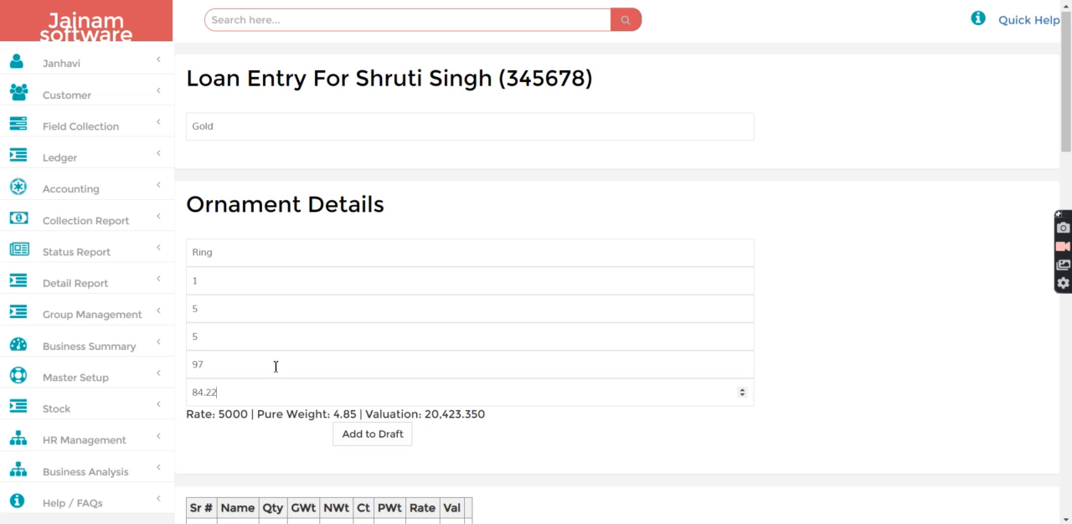
Change the ring's purity to 95% and add the ornament to the draft
left_click(214, 366)
key("BackSpace")
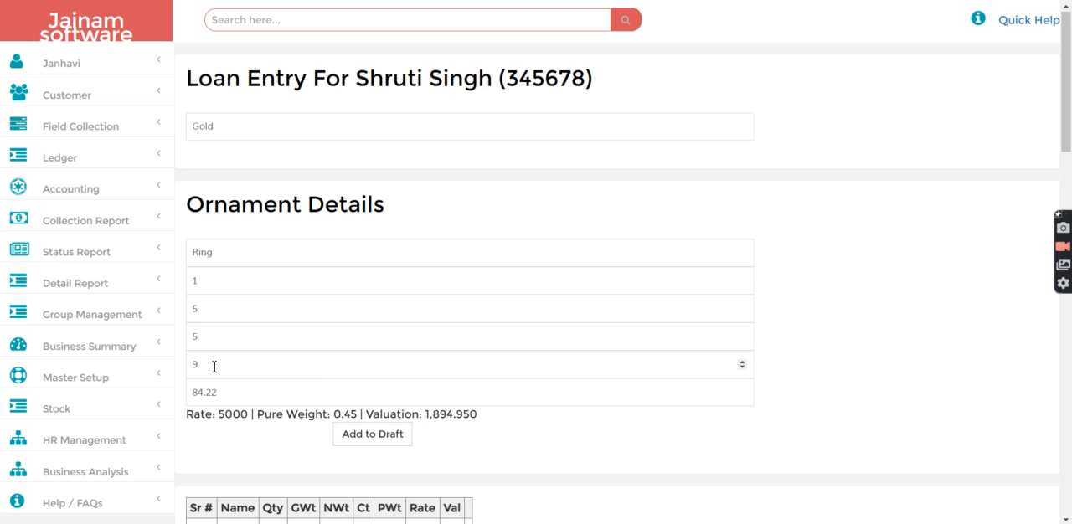
type("5")
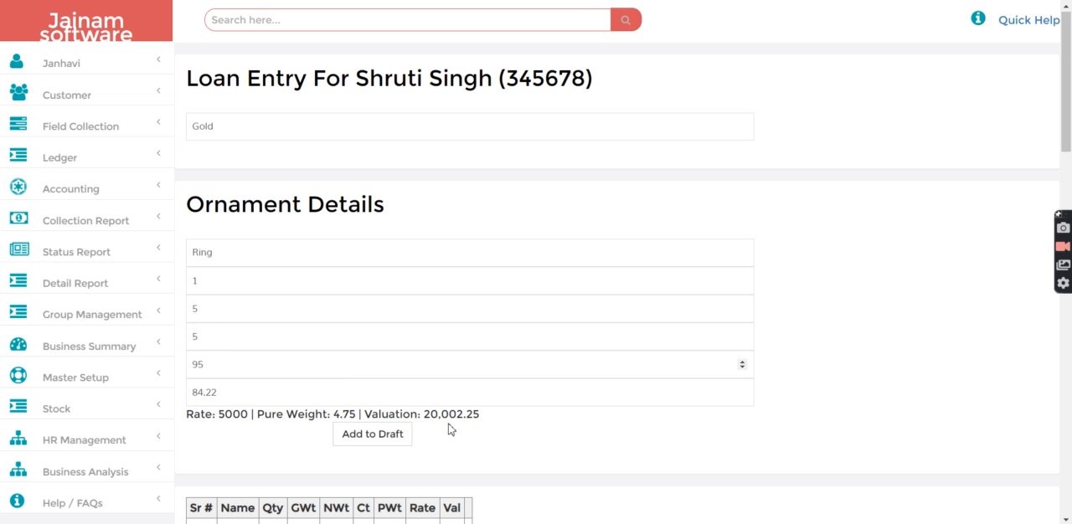
left_click(374, 441)
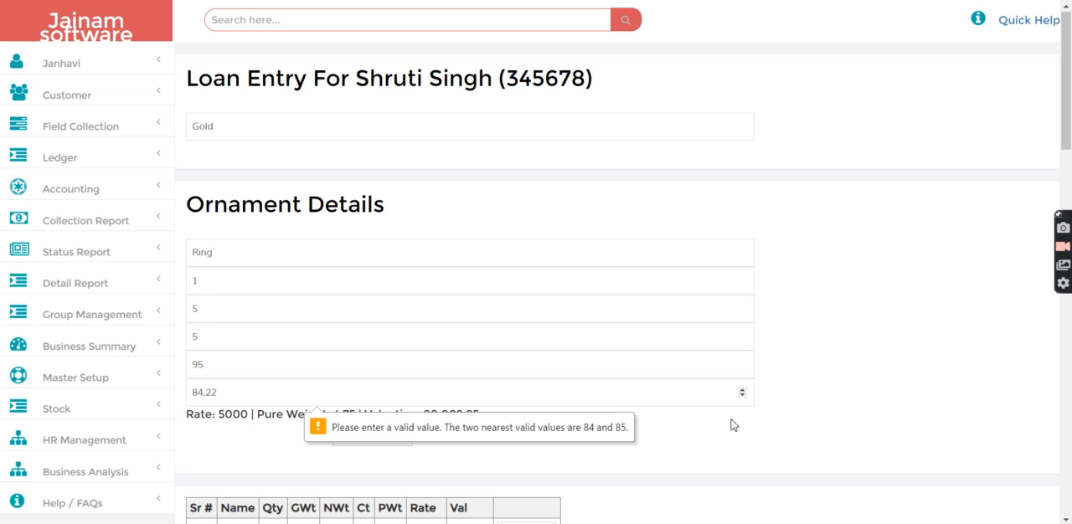
Set the loan amount to 20000 and the rate of interest to 2
left_click(1068, 440)
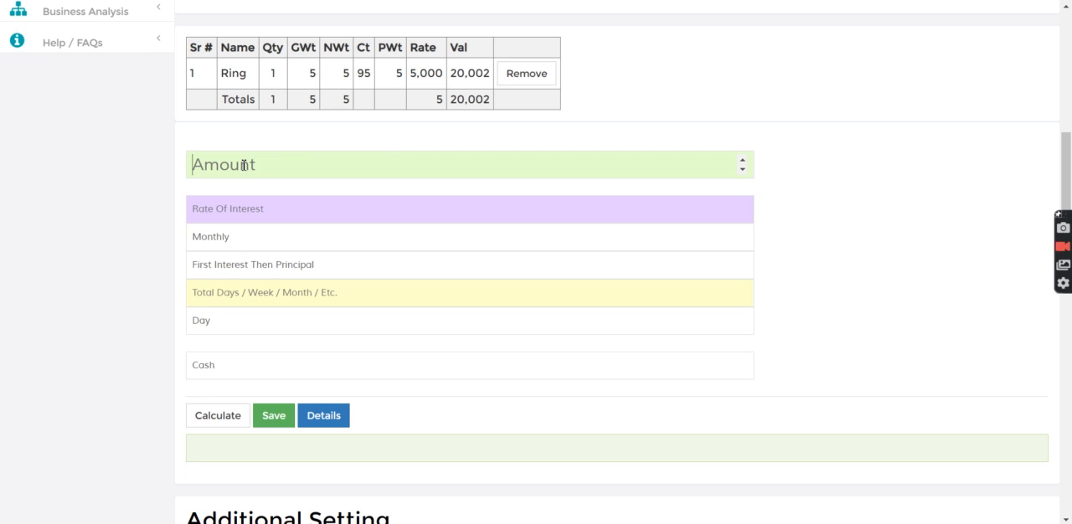
type("20000")
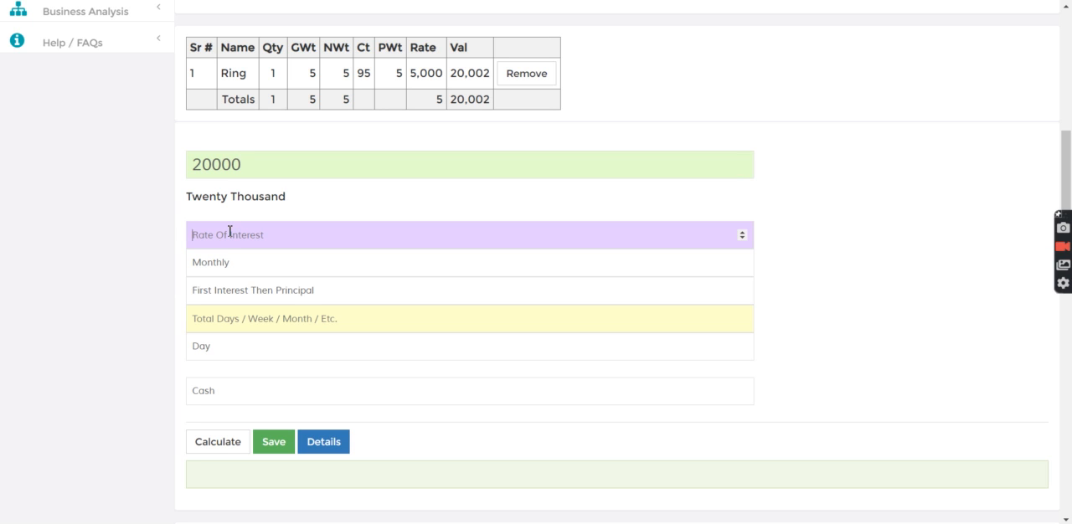
left_click(229, 232)
type("2")
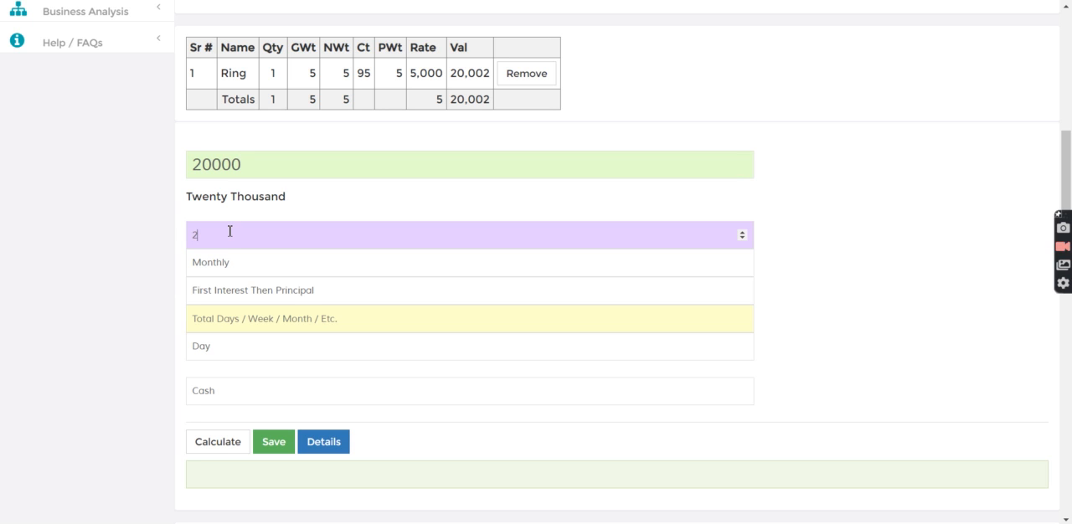
Set the plan to Interest With Principal over 5 months and calculate the loan
left_click(212, 291)
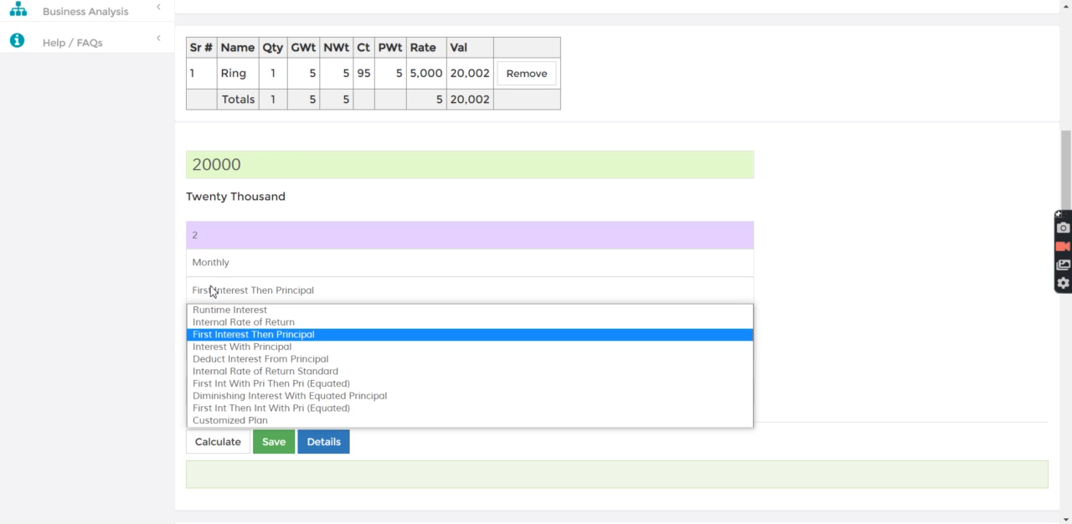
left_click(220, 347)
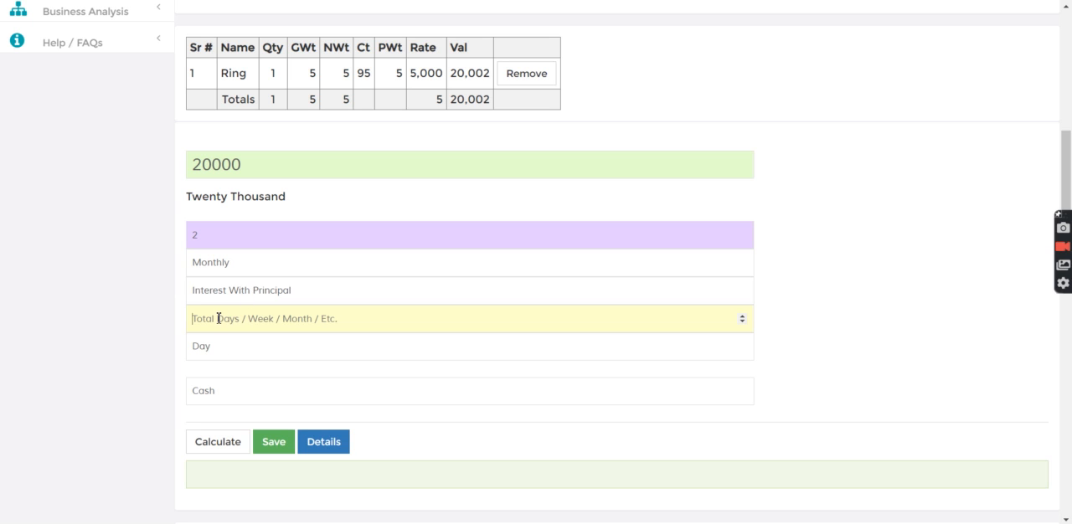
left_click(219, 319)
type("5")
left_click(223, 346)
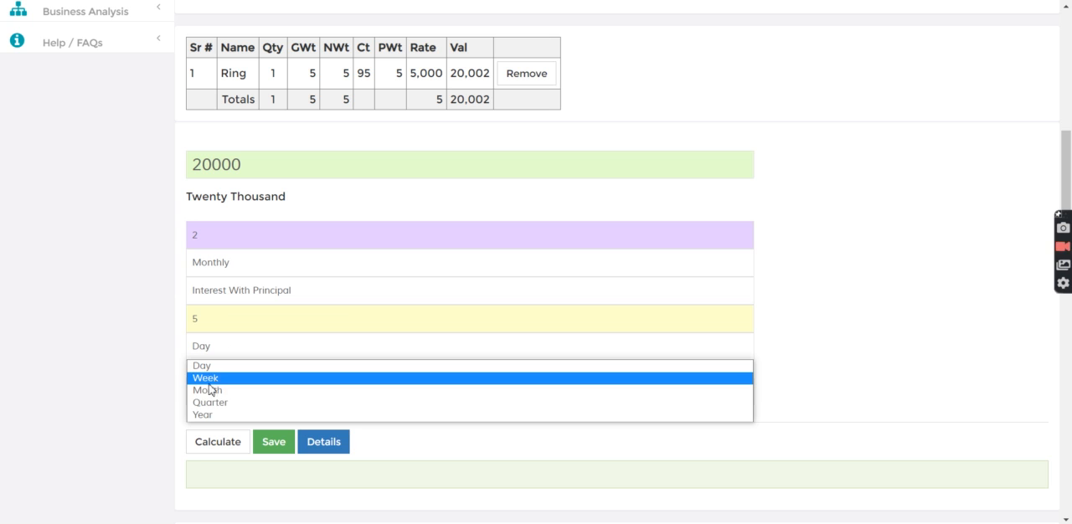
left_click(207, 390)
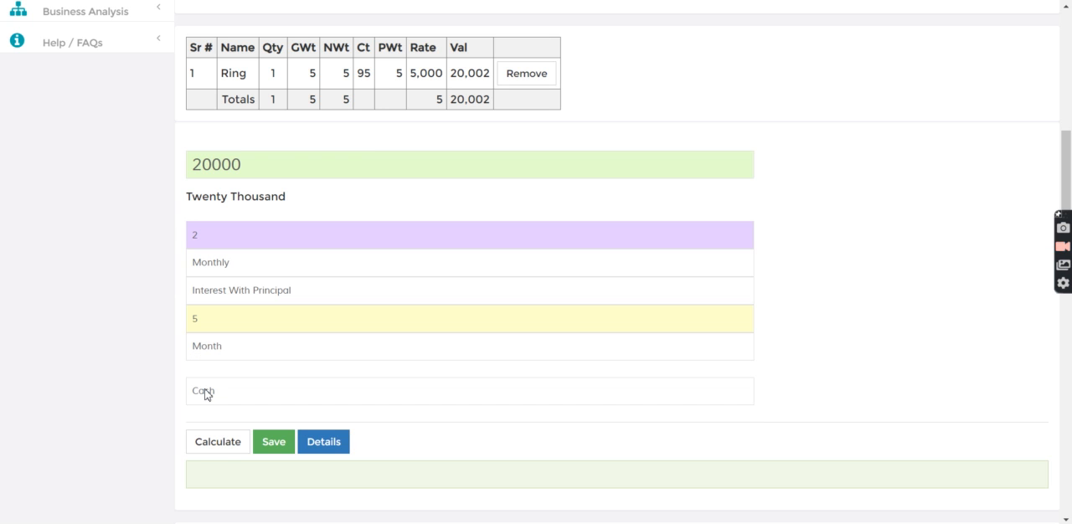
left_click(218, 455)
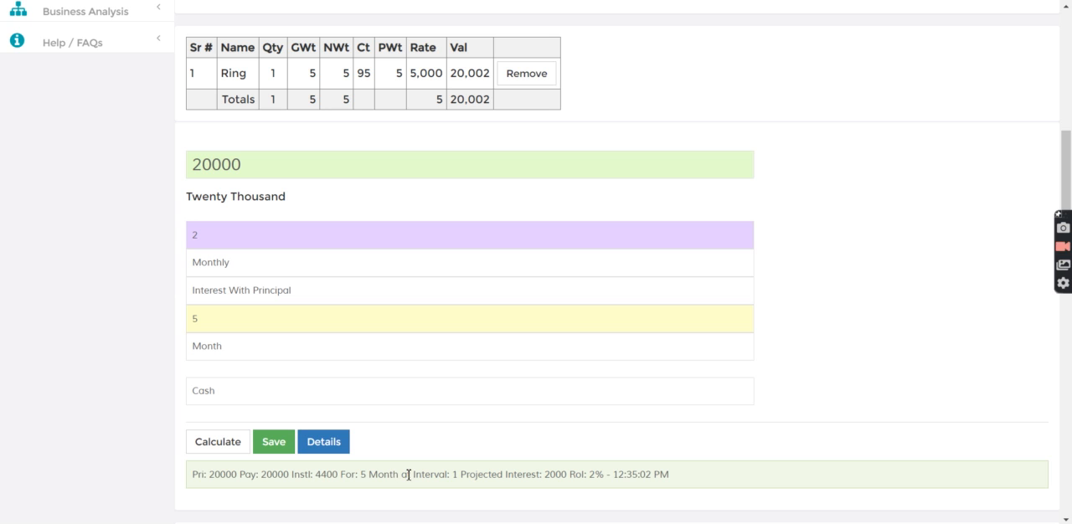
Set the installment start date to 11/06/2020 and select the Interest Received charge in the fees list
left_click(1069, 384)
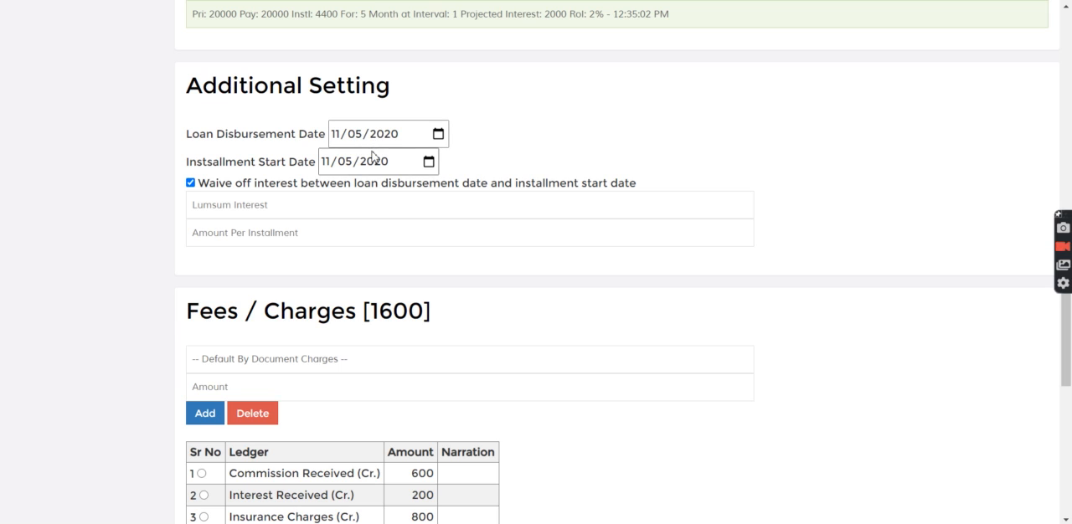
left_click(428, 164)
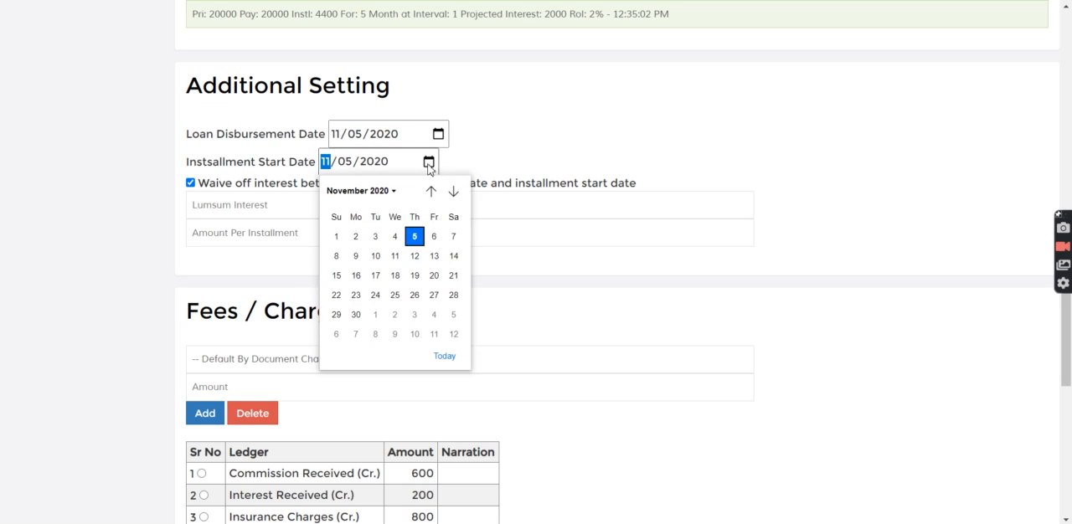
left_click(435, 237)
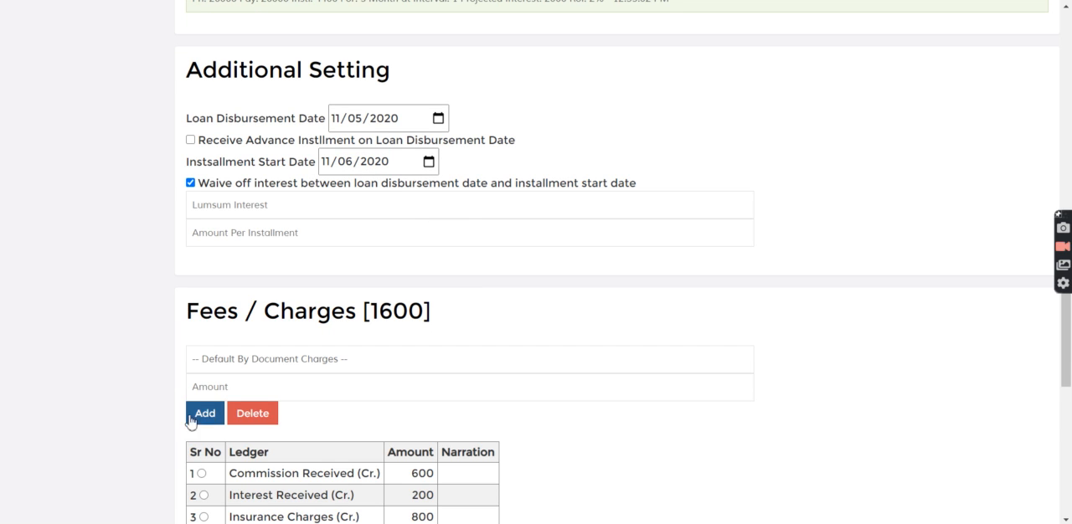
left_click(1067, 402)
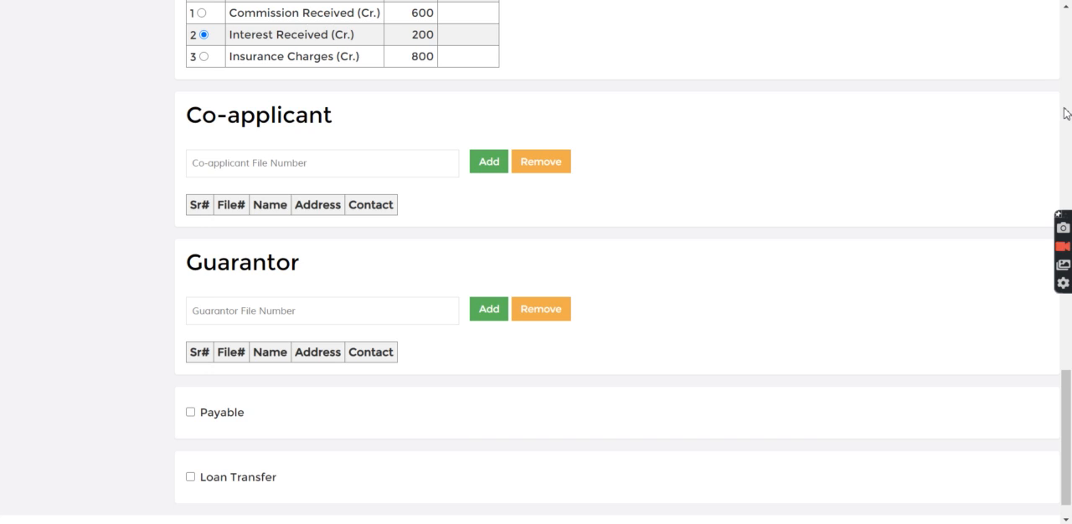
scroll(1065, 112, "up", 5)
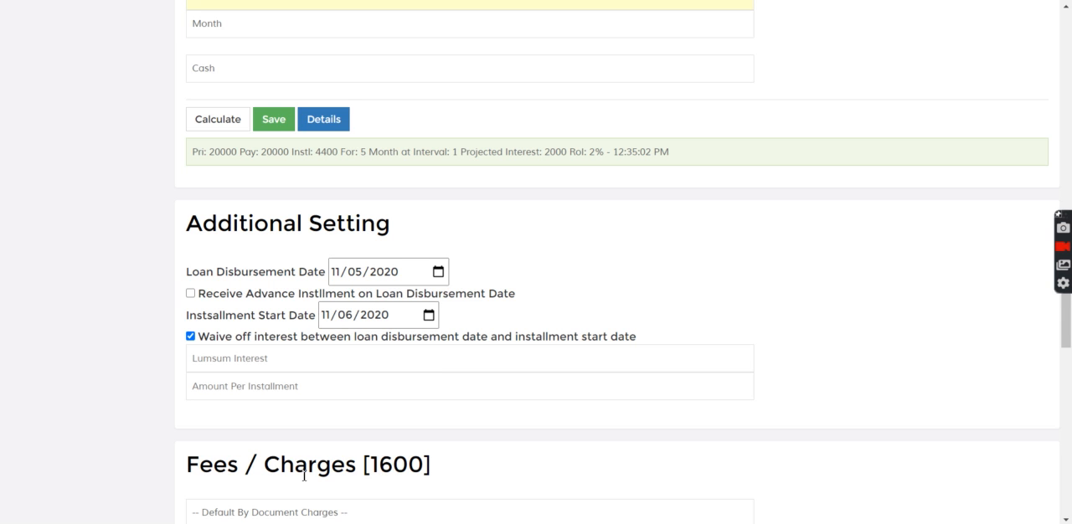
Delete the Interest Received and Insurance Charges entries from the loan's fees list
scroll(1070, 366, "down", 5)
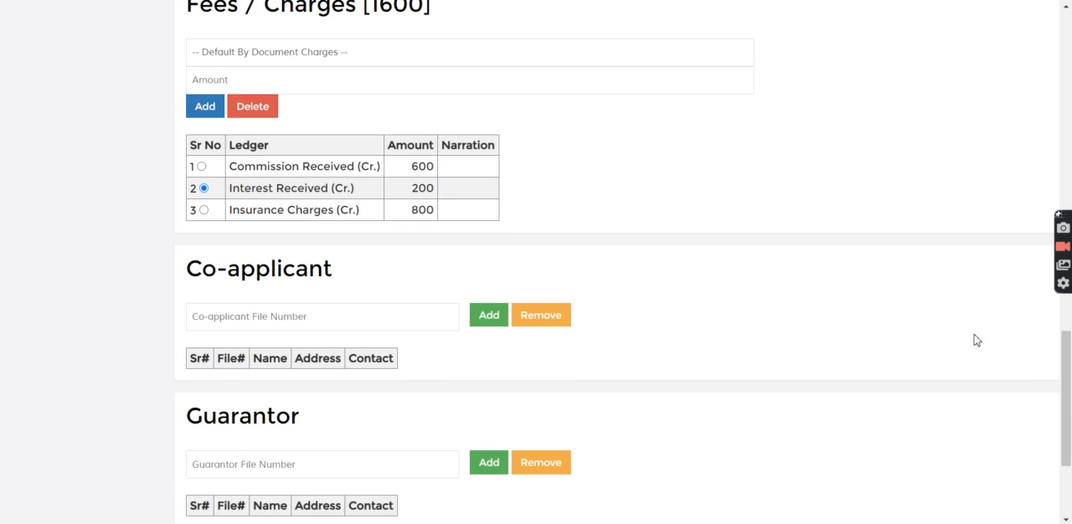
left_click(246, 107)
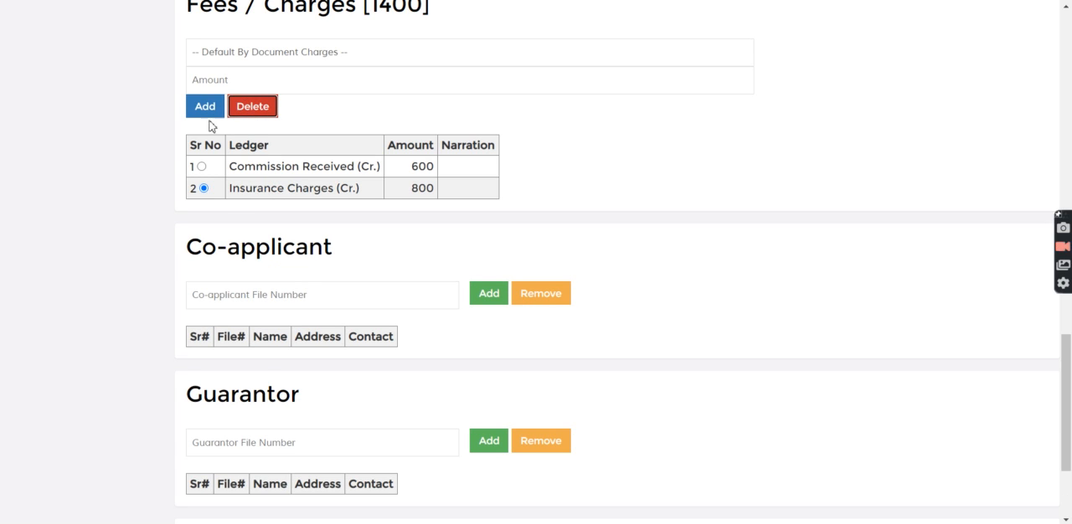
left_click(248, 109)
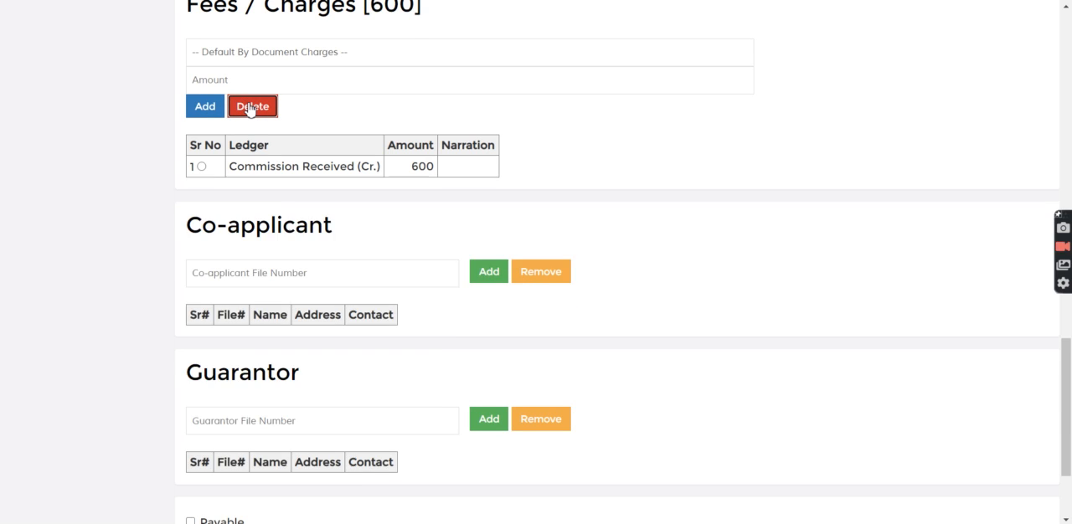
Add a Document Charges (Cr.) fee of 100 to the fees list and save the loan
left_click(241, 52)
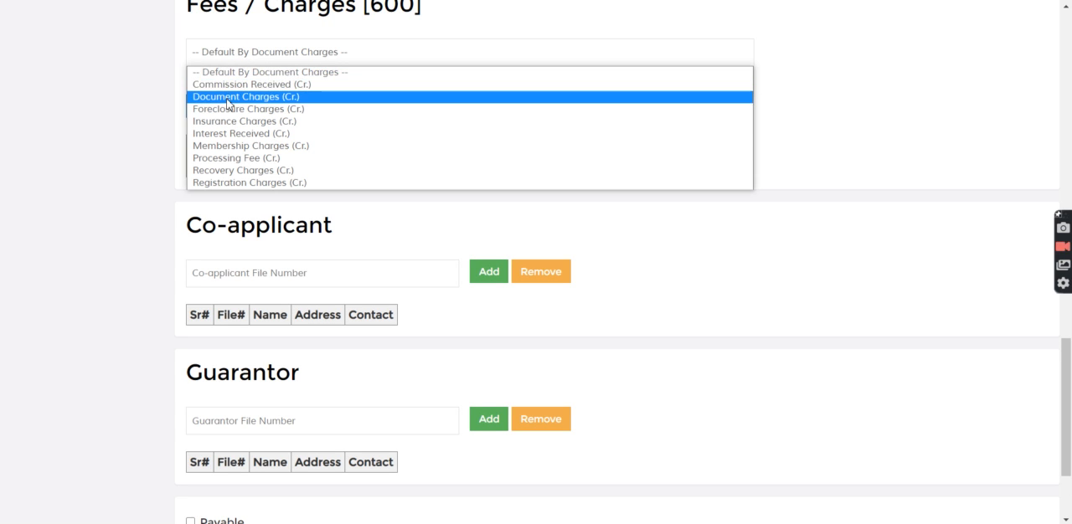
left_click(227, 97)
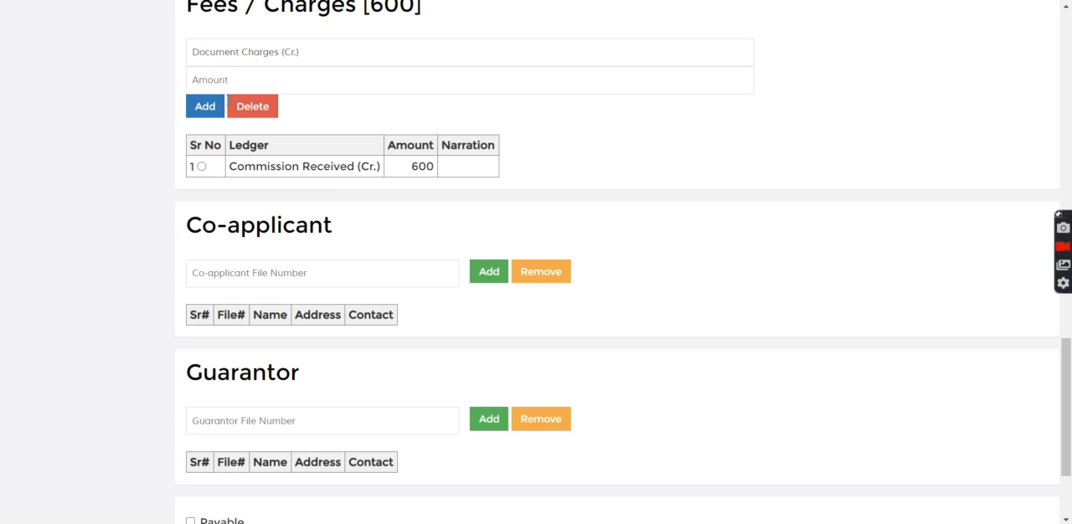
left_click(218, 83)
type("100")
left_click(210, 109)
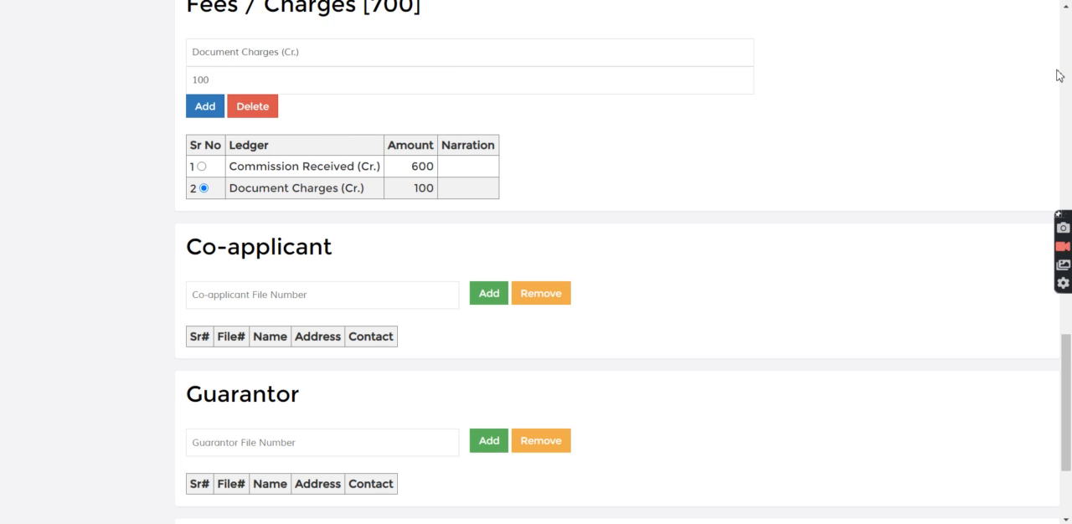
scroll(1071, 76, "up", 6)
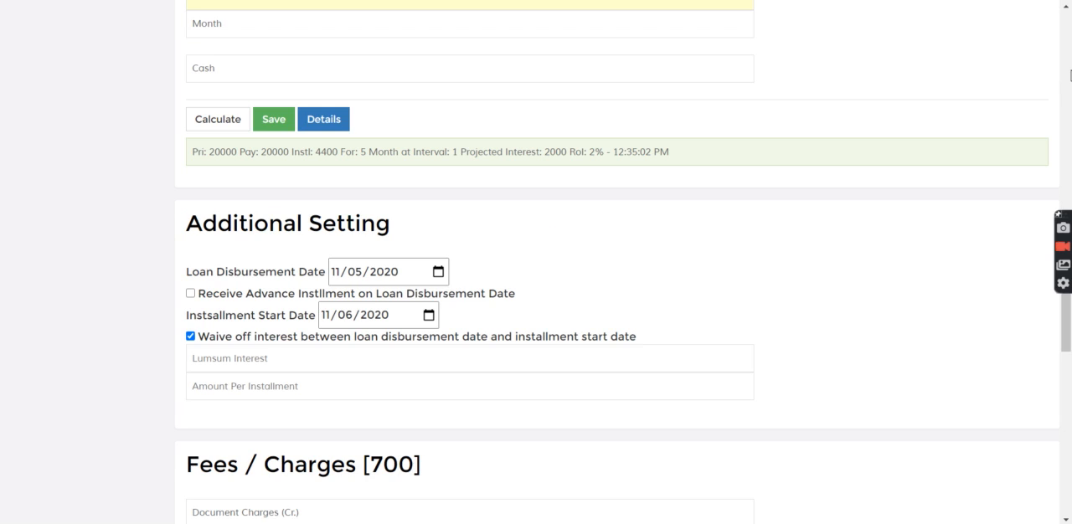
left_click(277, 124)
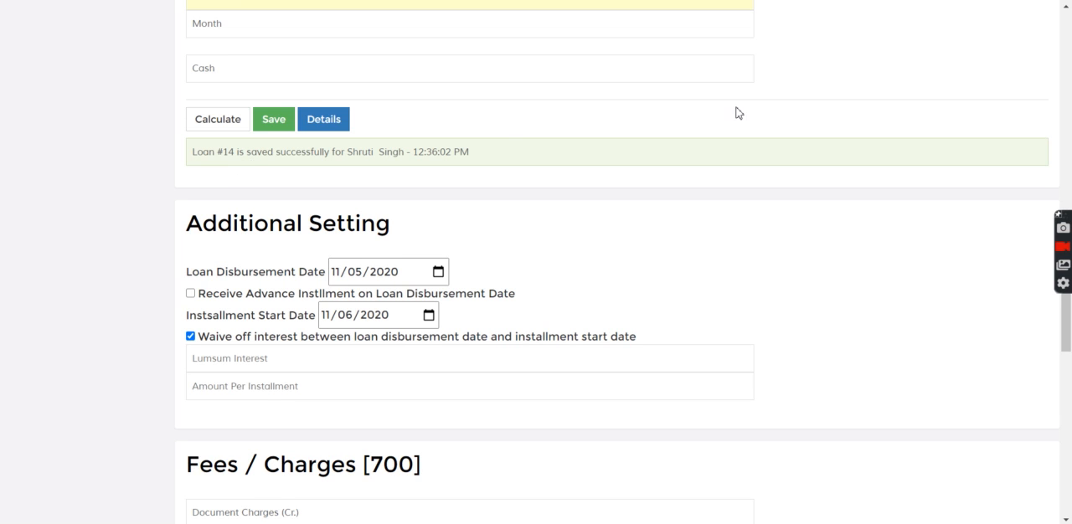
Search for the newly saved loan by its loan number and open its record
left_click(1066, 84)
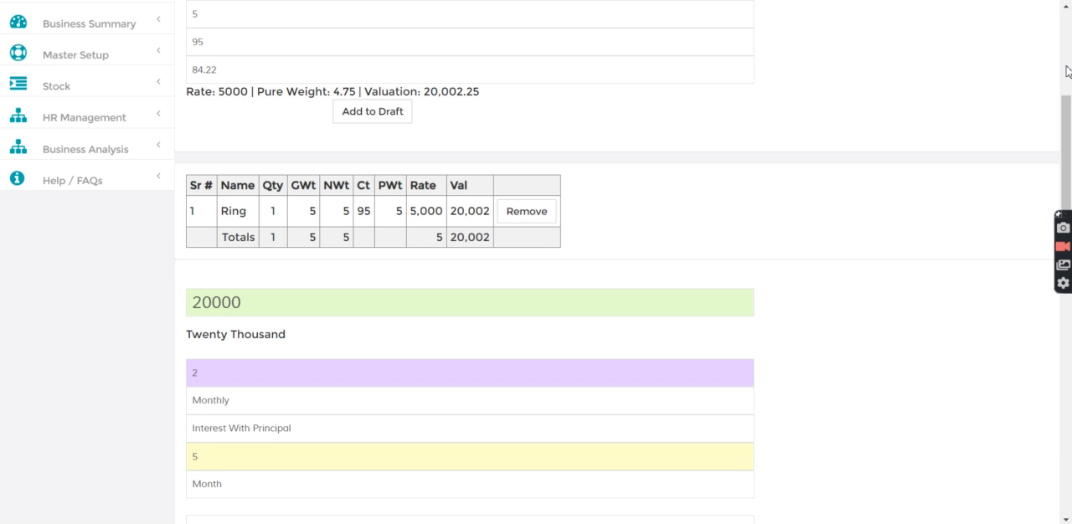
left_click(1067, 69)
left_click(1066, 67)
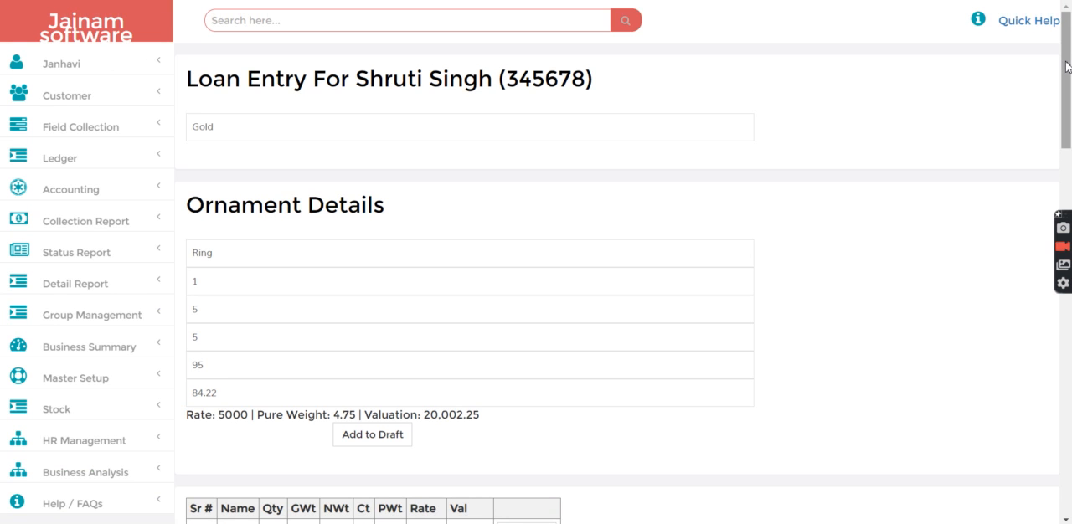
left_click(238, 18)
type("14")
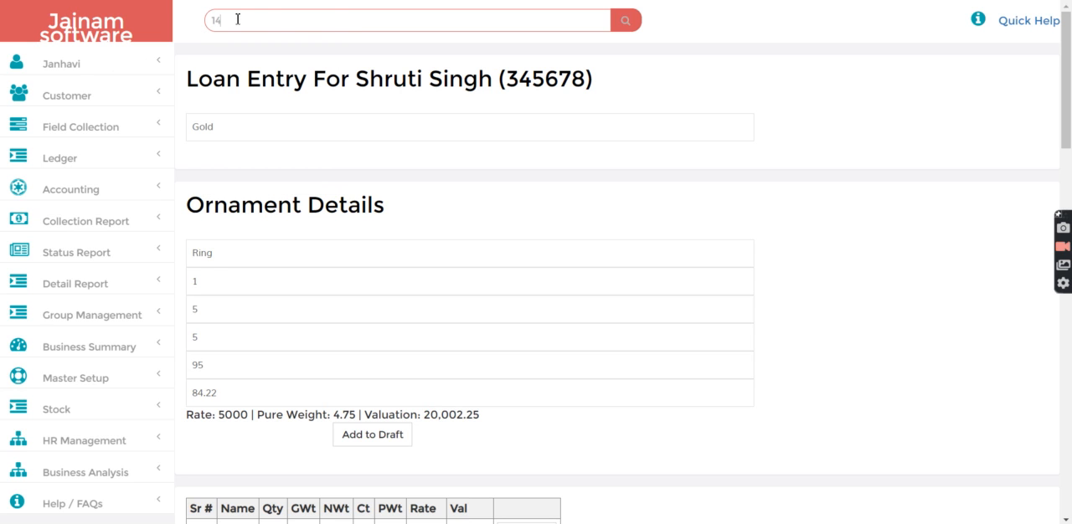
key("Return")
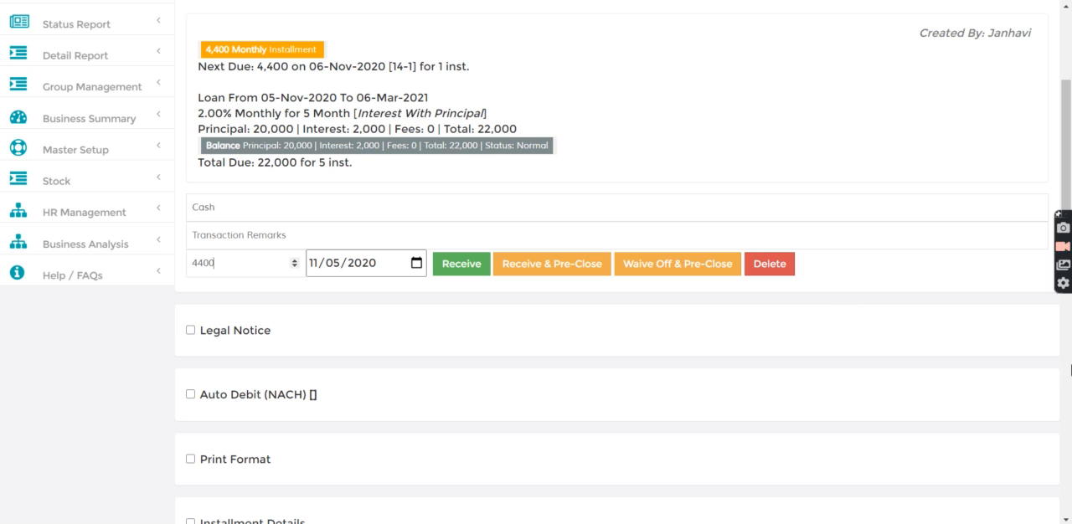
Show the loan's Passbook section to review its details, and hide it again
left_click(1068, 348)
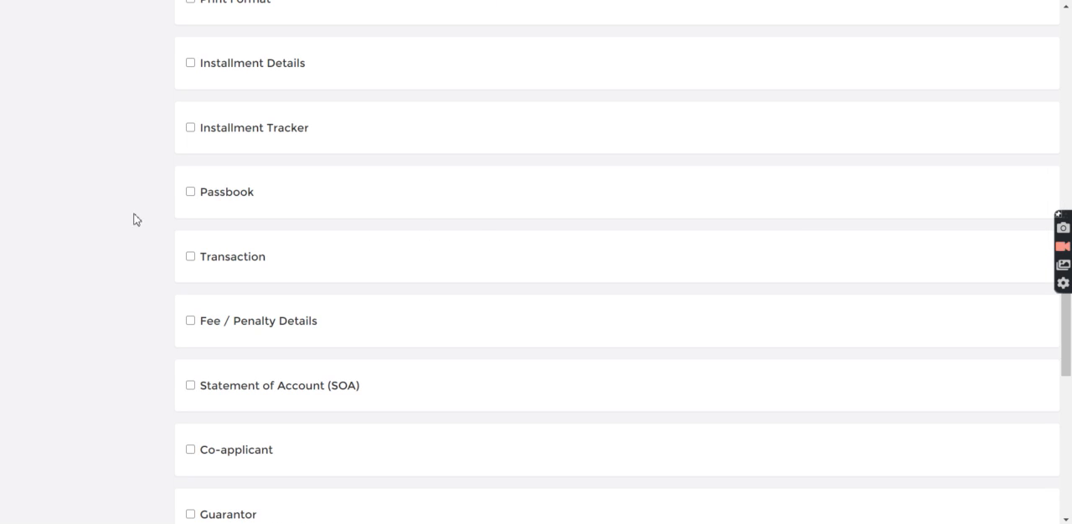
left_click(190, 192)
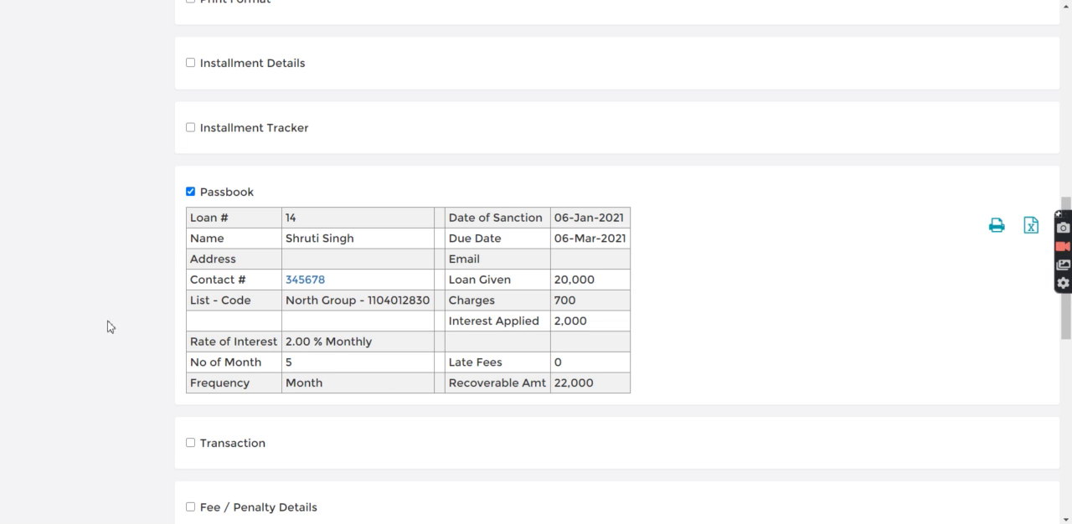
left_click(191, 192)
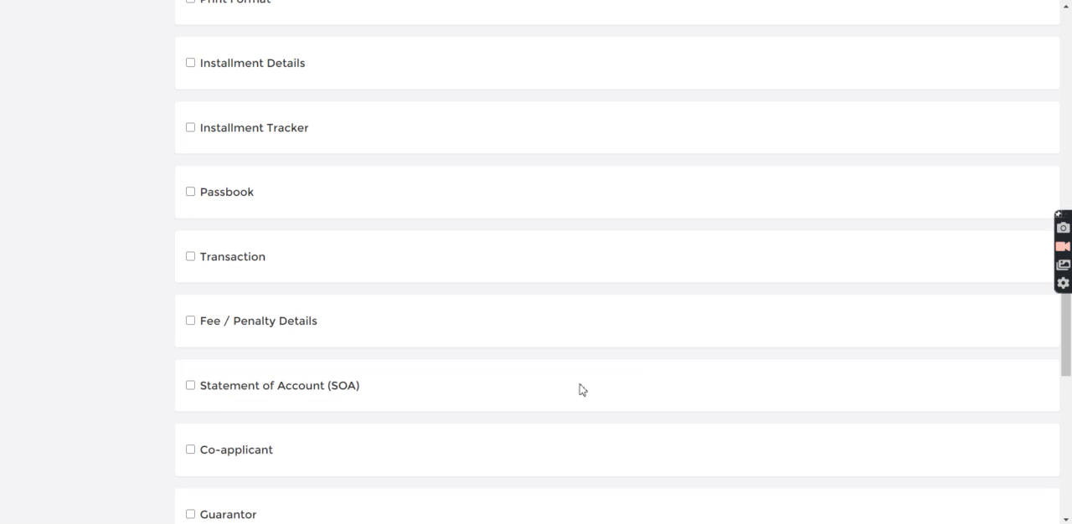
Open the document upload page from the loan's document list and set the document type to Gold Ornament
scroll(1067, 416, "down", 5)
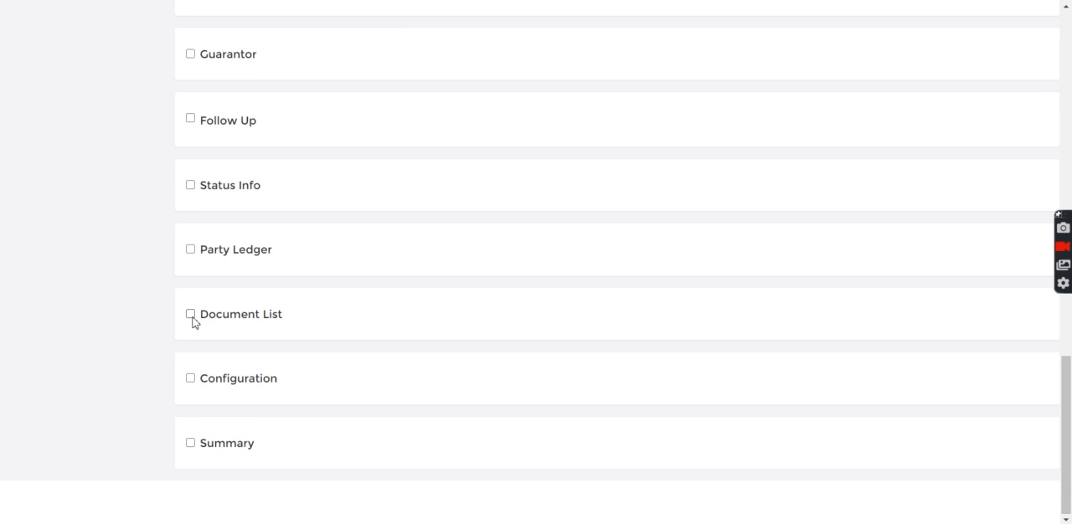
left_click(191, 315)
left_click(227, 345)
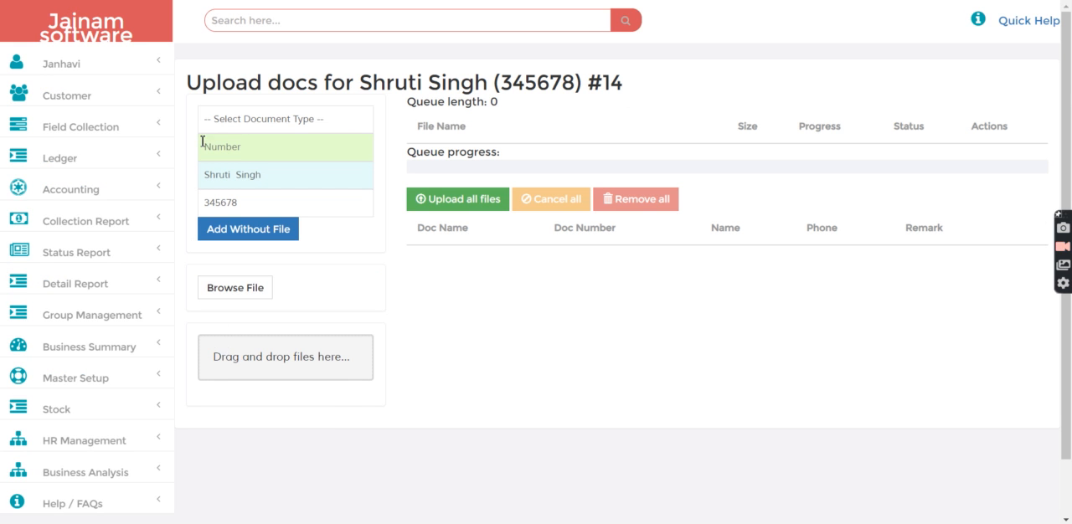
left_click(227, 122)
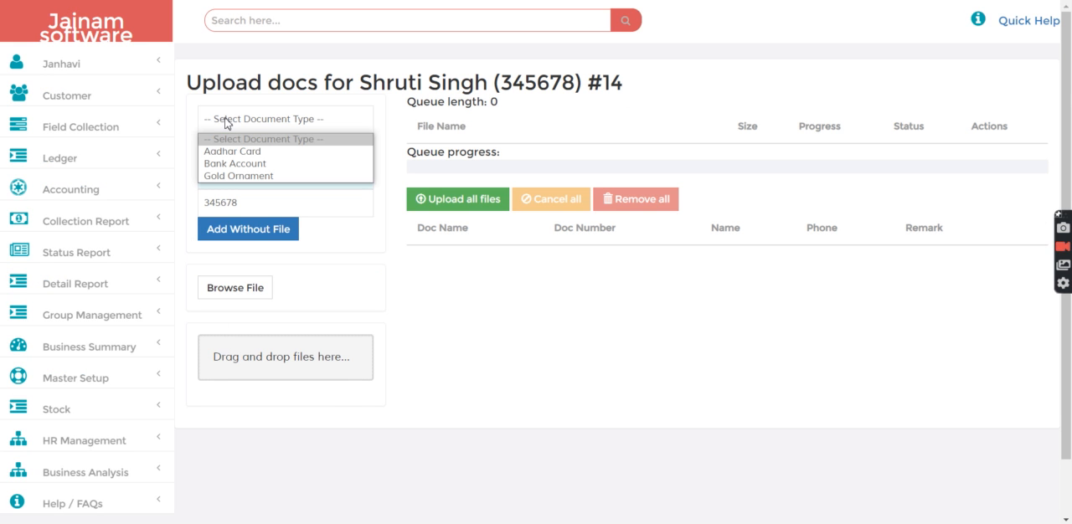
left_click(228, 177)
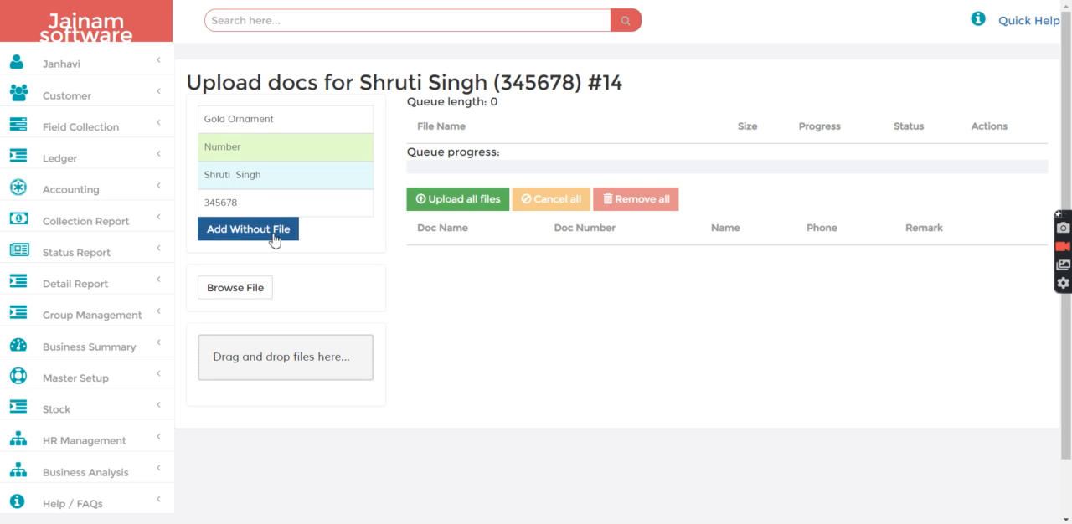
Choose the gold.jpg image from the Documents folder and upload it to the loan
left_click(237, 291)
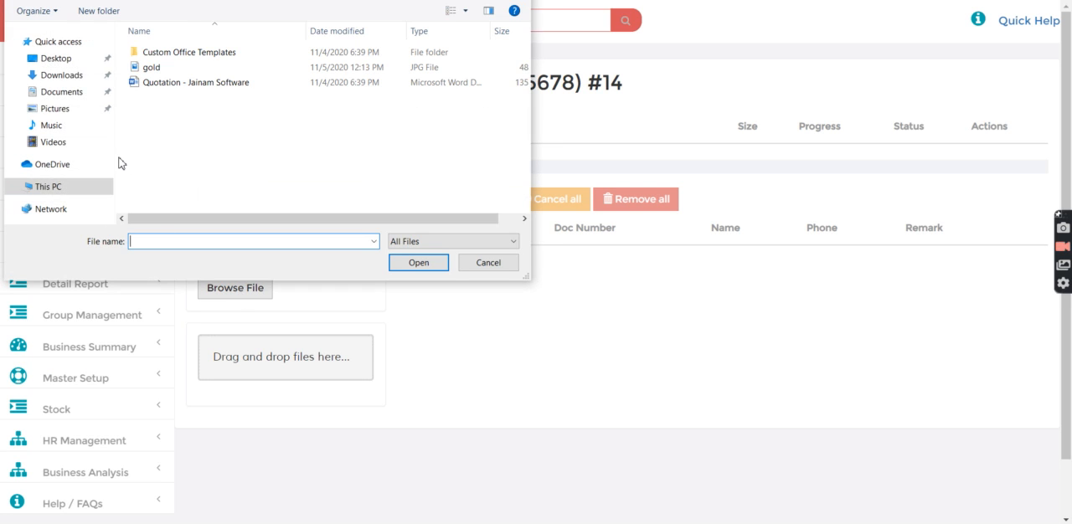
left_click(78, 98)
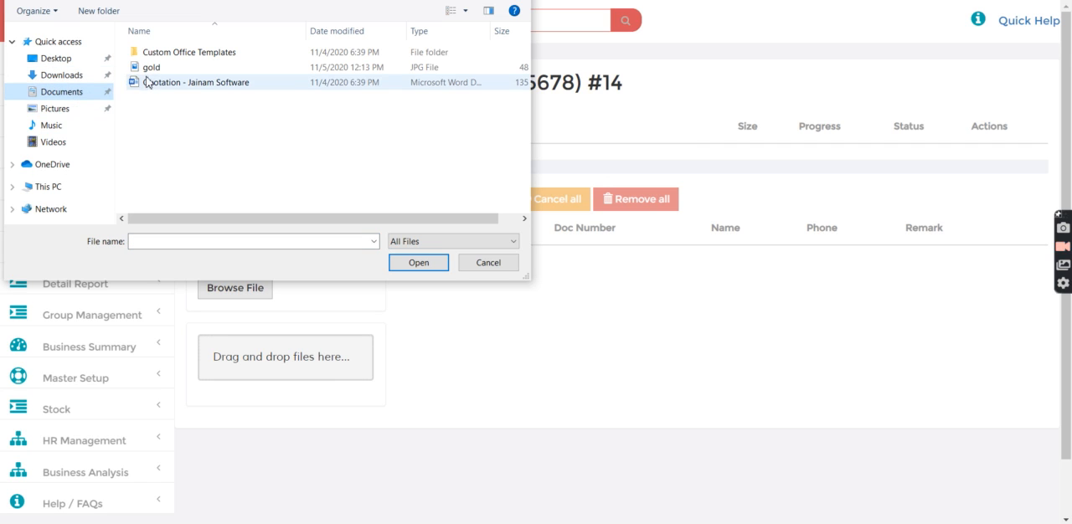
left_click(152, 72)
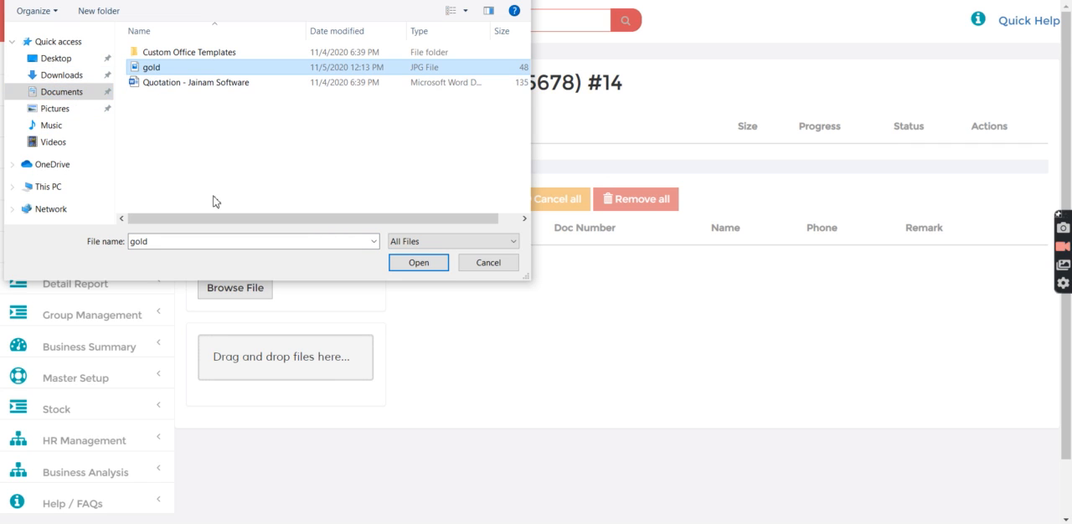
left_click(417, 263)
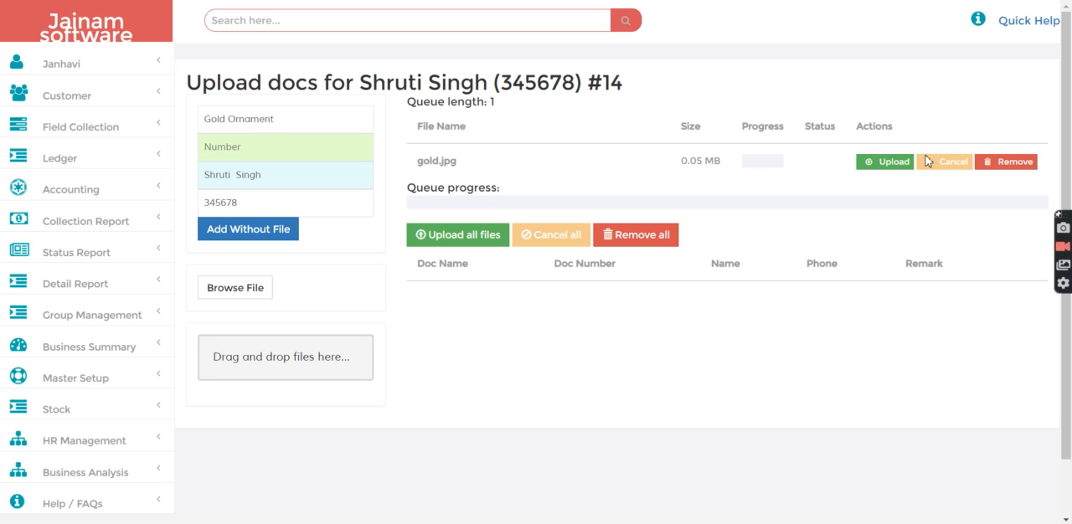
left_click(897, 161)
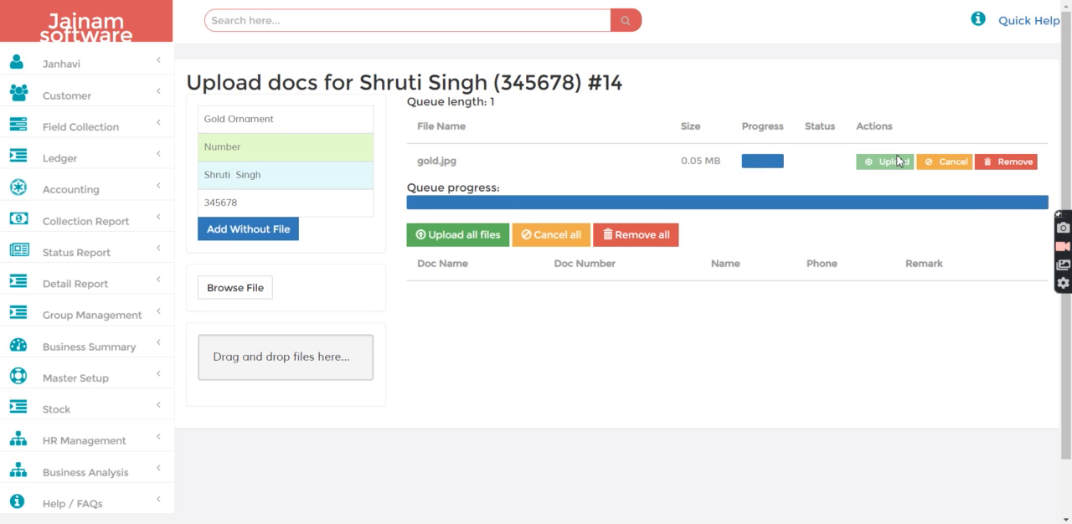
left_click(484, 237)
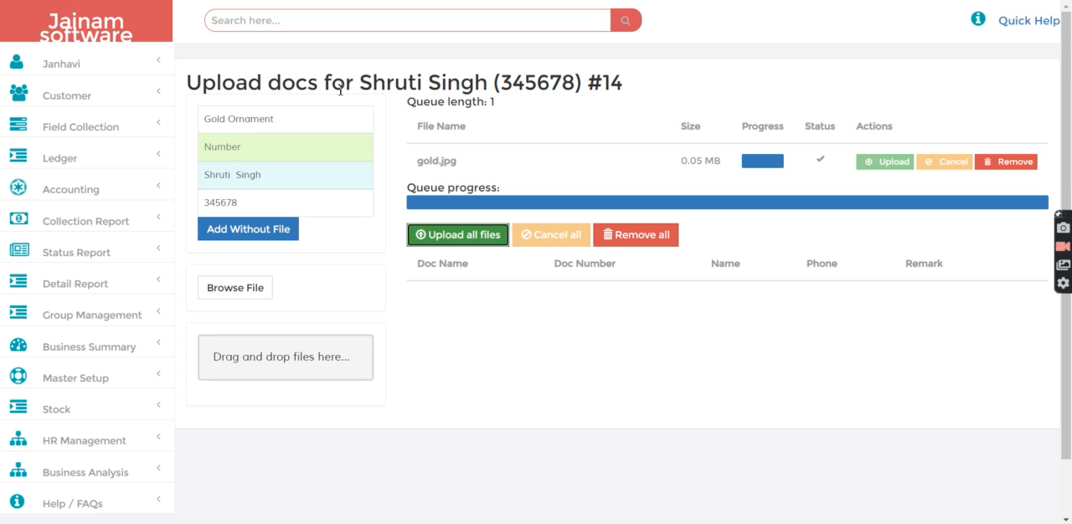
Search for the same loan by its number to return to its record after the upload
left_click(297, 21)
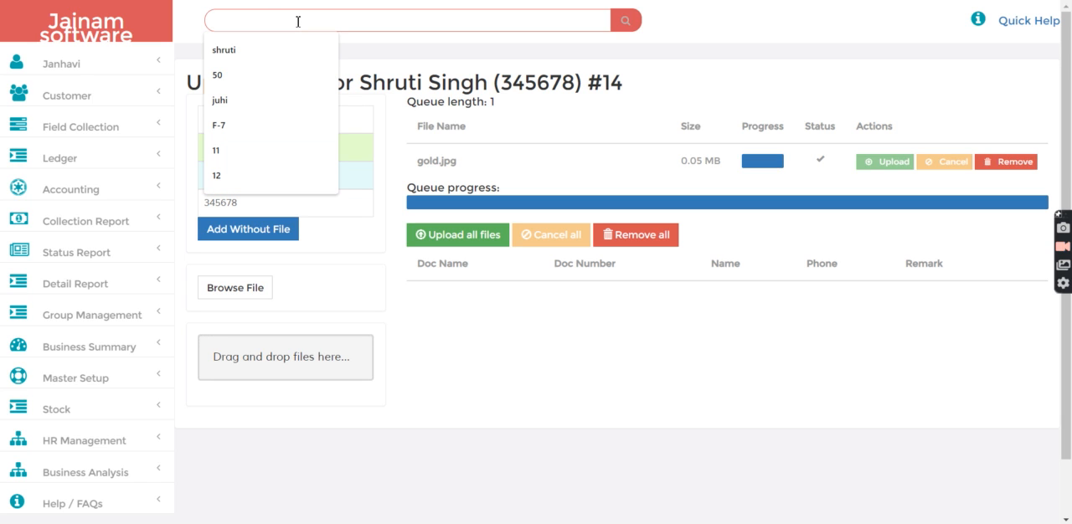
type("14")
key("Return")
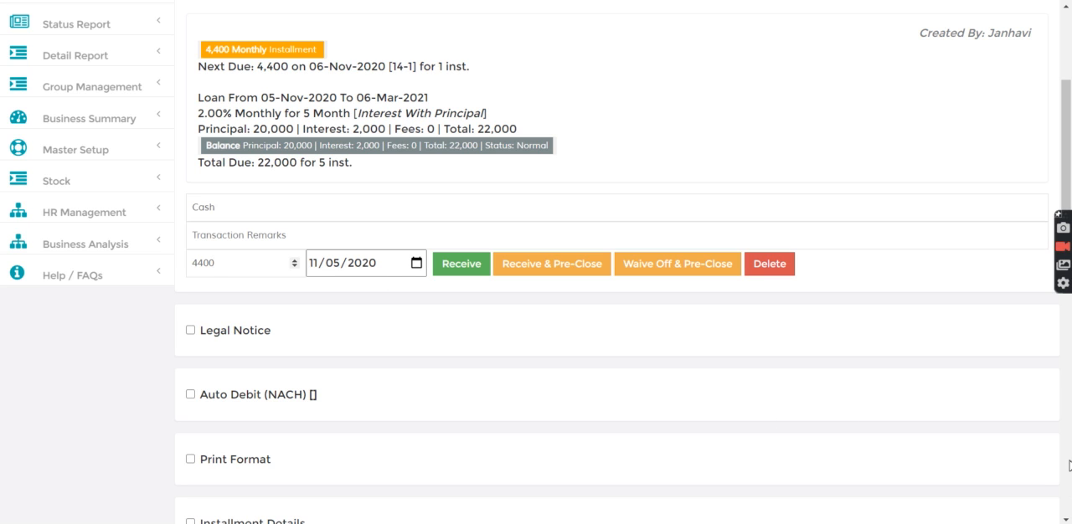
left_click(1068, 464)
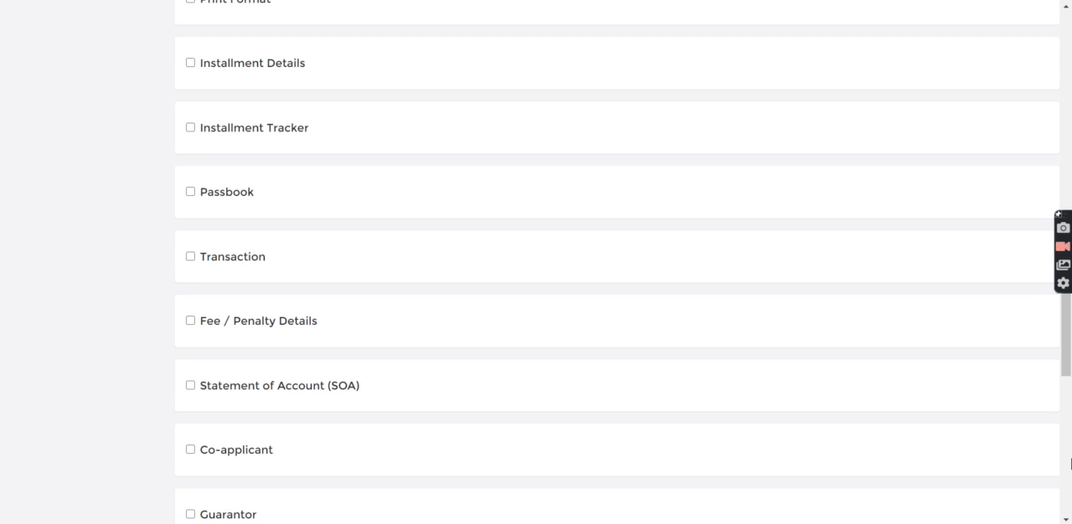
left_click(1068, 458)
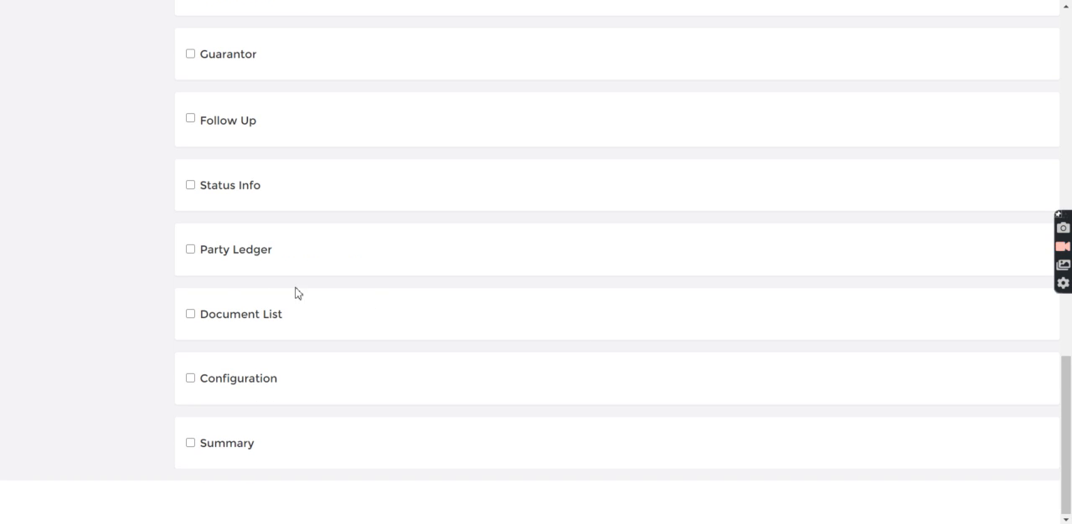
Show the loan's document list and verify the uploaded Gold Ornament document
left_click(190, 315)
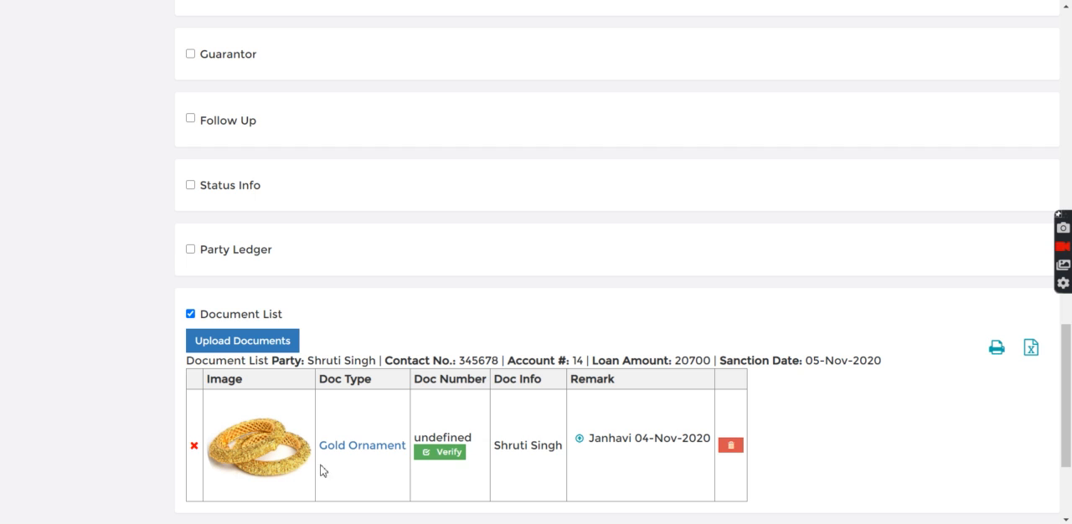
scroll(1068, 501, "down", 3)
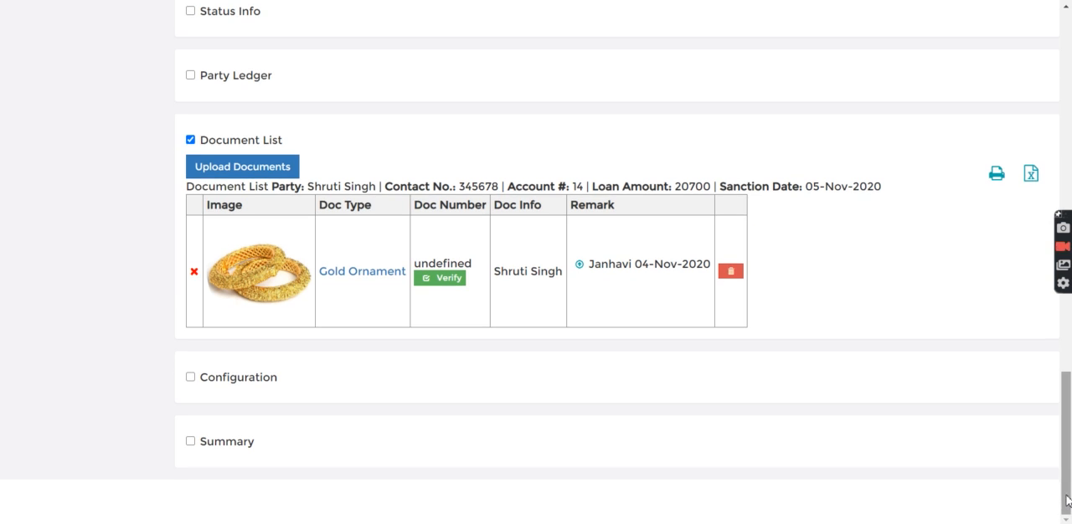
left_click(447, 282)
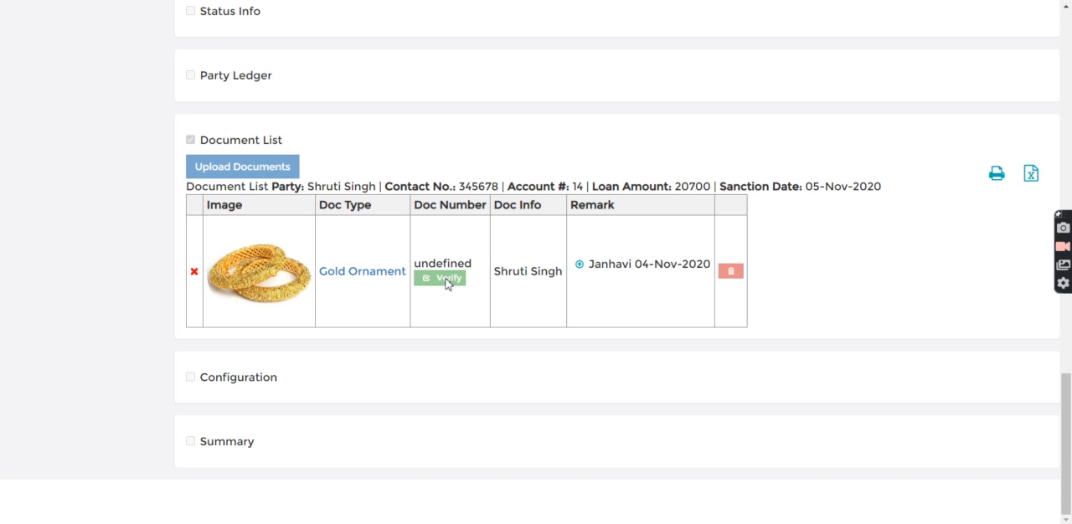